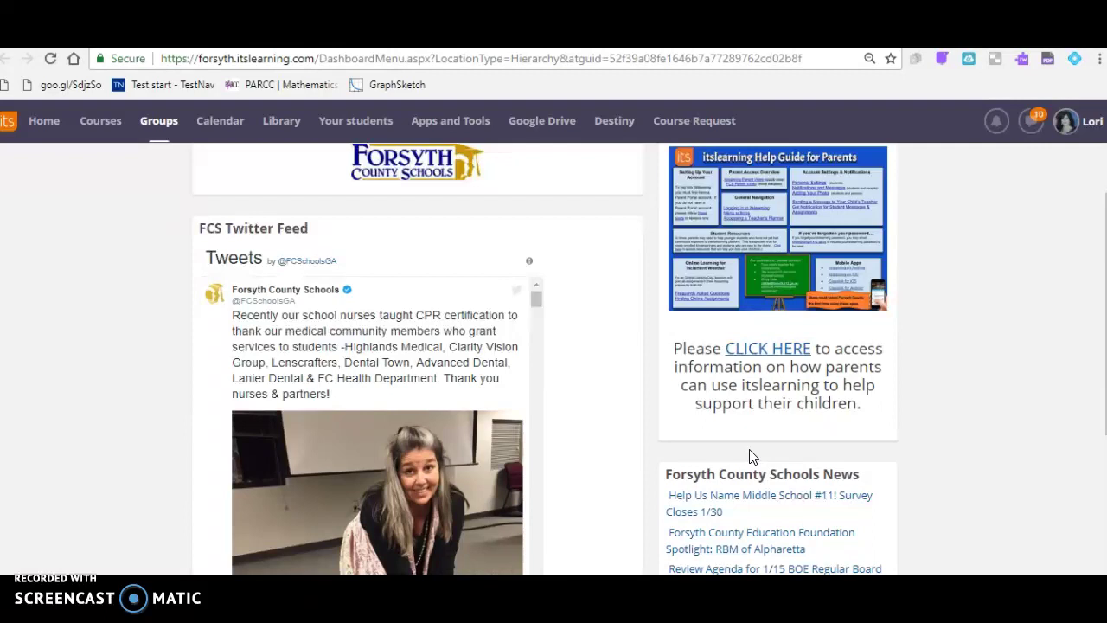
Open the course properties and features settings of the 8207 Mathematics Support course
click(110, 128)
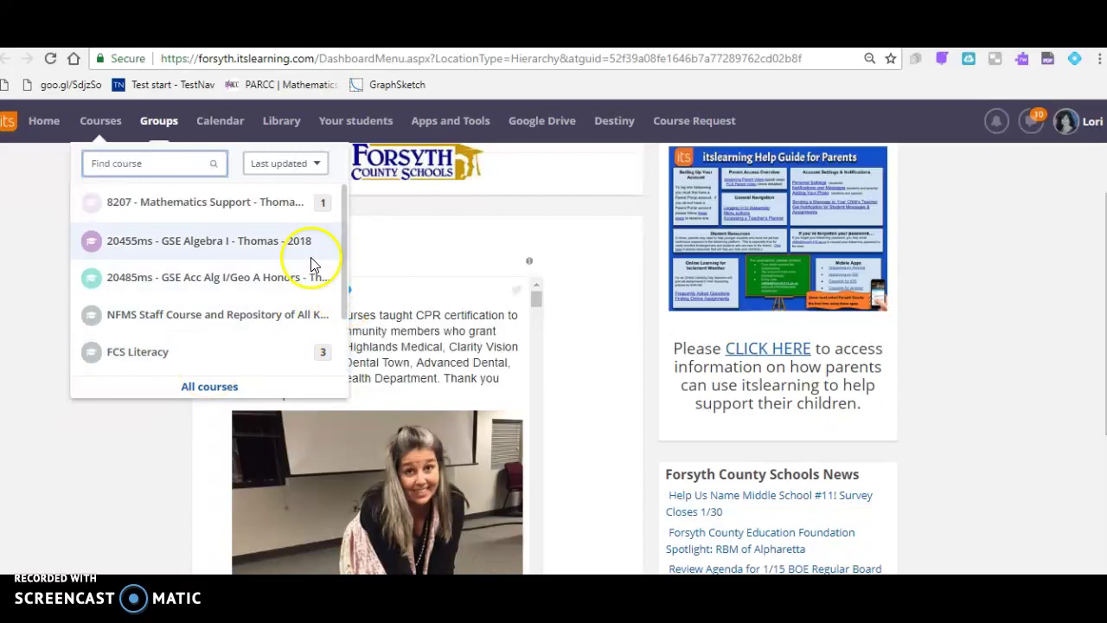
click(269, 207)
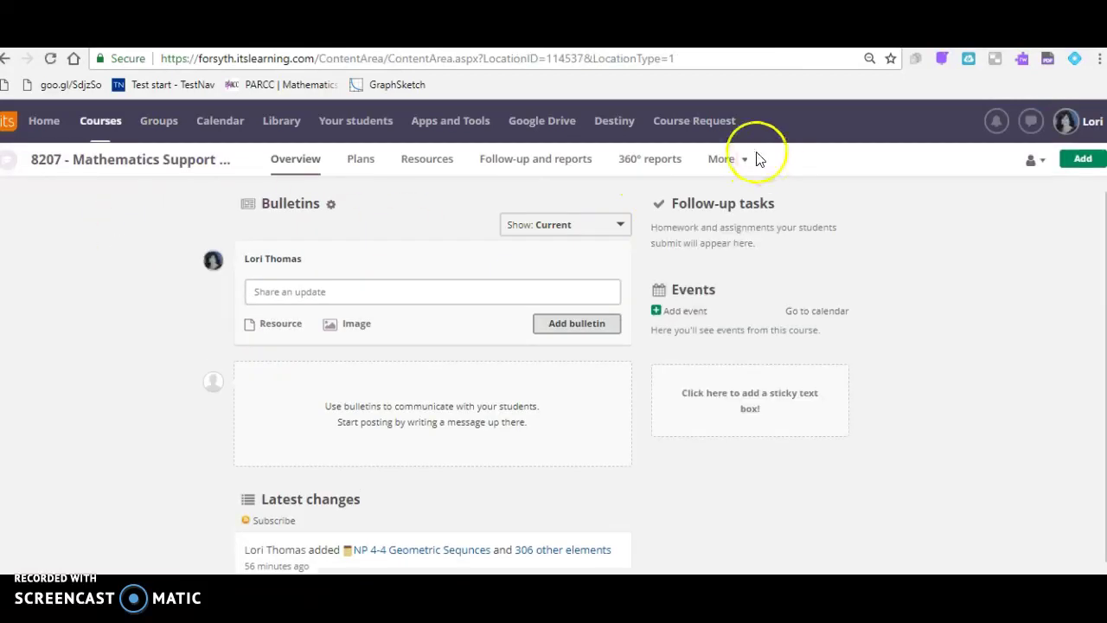
click(743, 163)
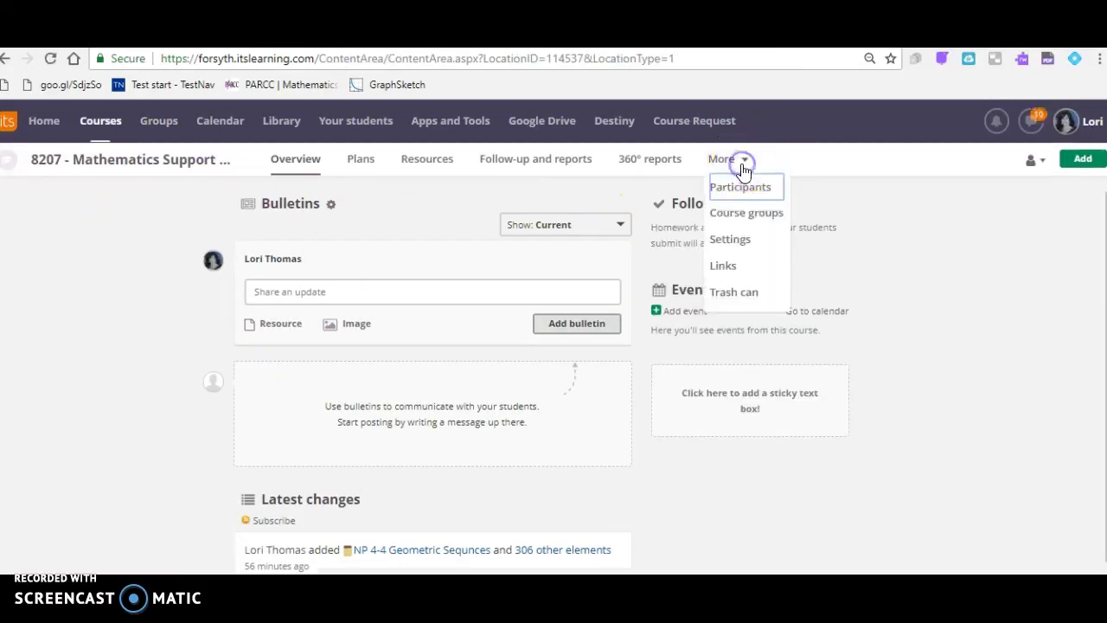
click(730, 243)
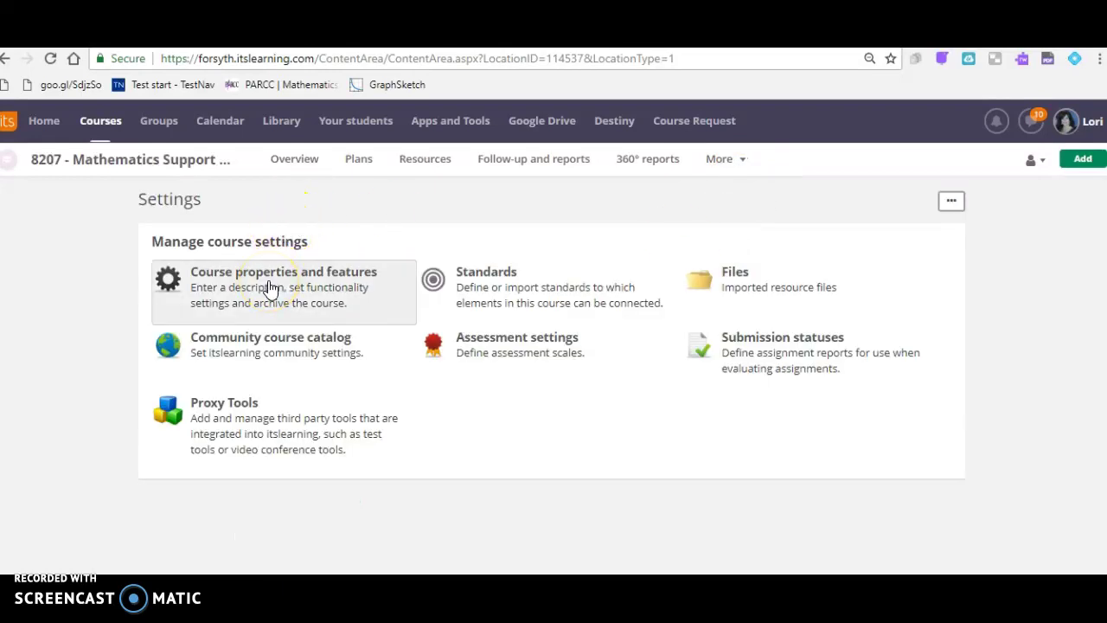
click(270, 287)
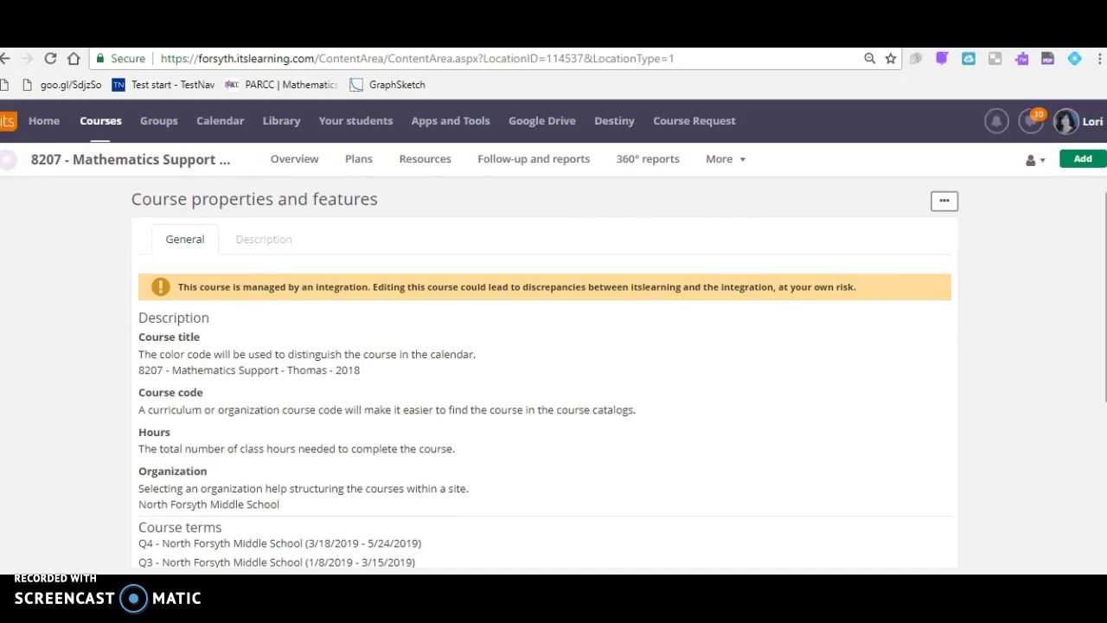
Enable the Gradebook function for the course, save the properties, and open Follow-up and reports
scroll(518, 291, down, 3)
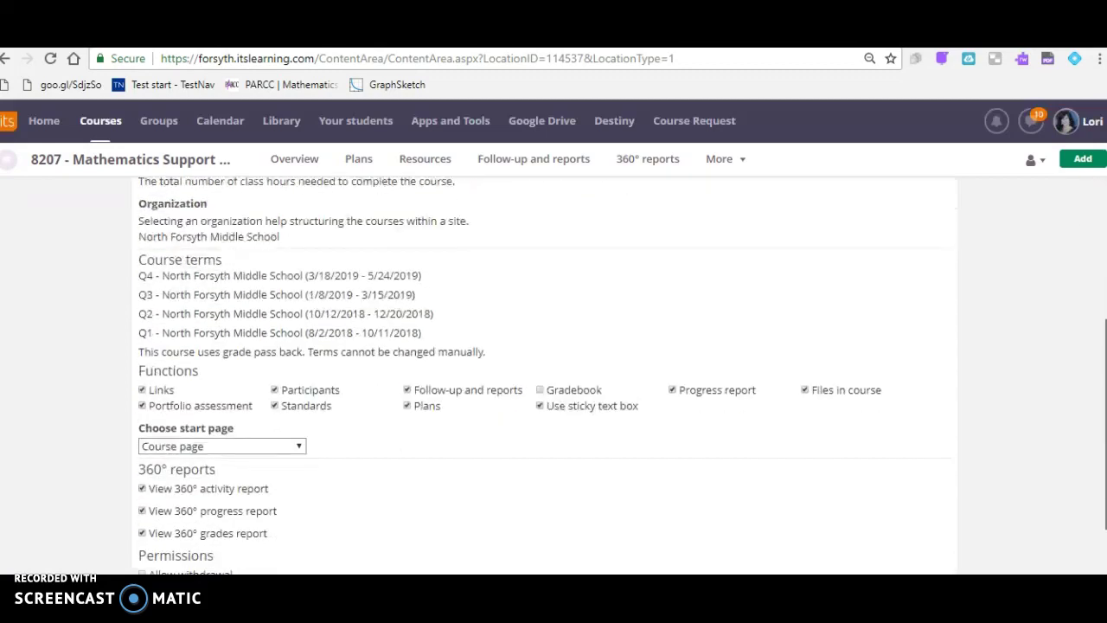
click(539, 390)
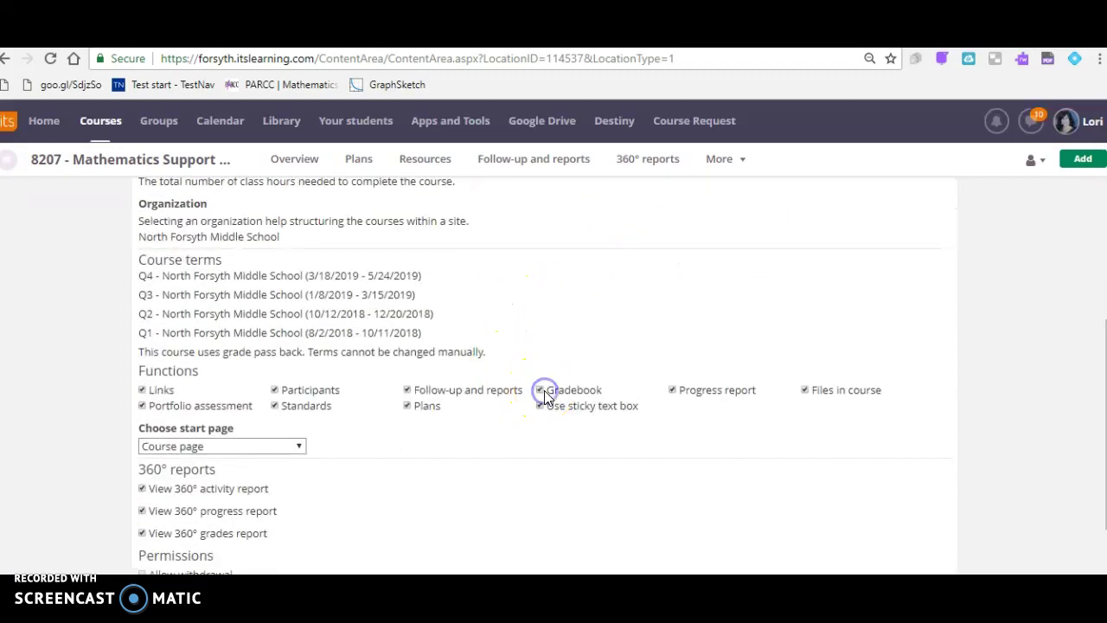
scroll(554, 376, down, 2)
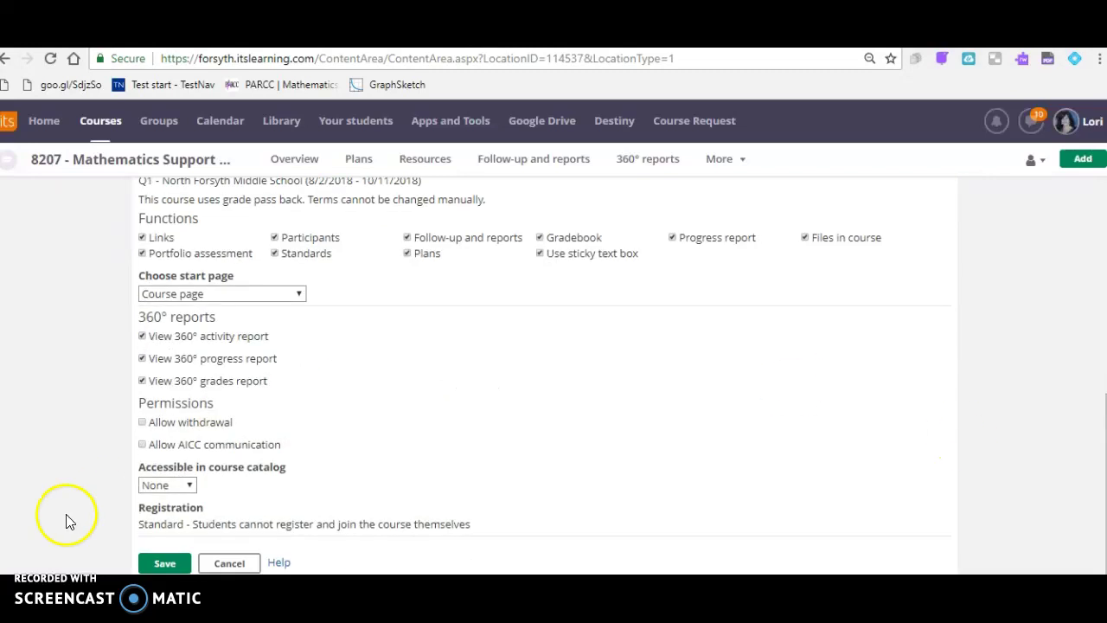
click(163, 563)
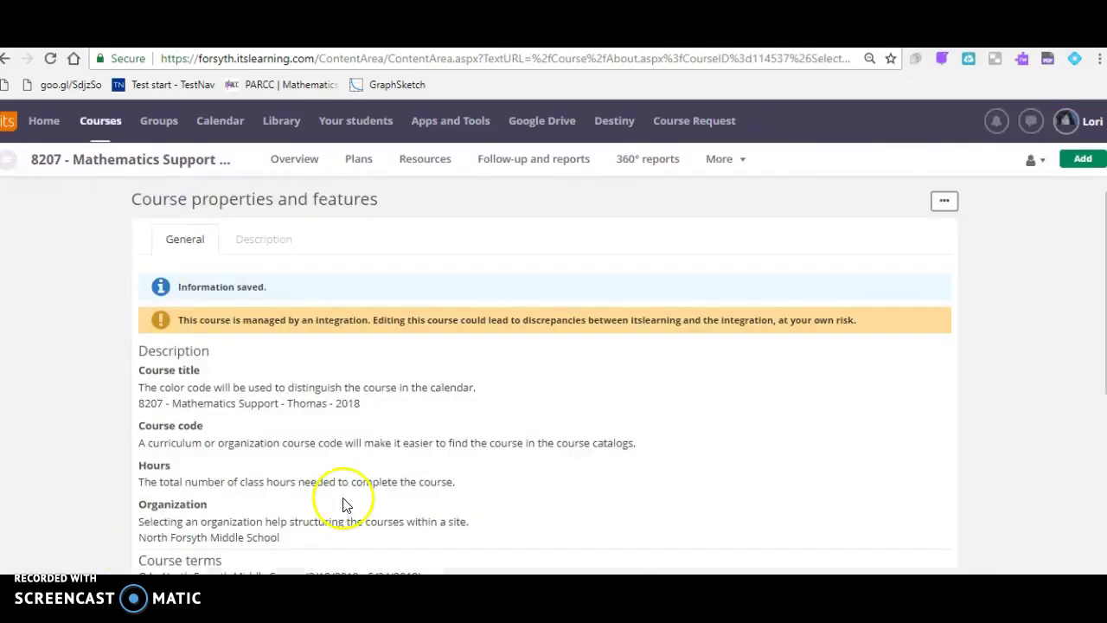
click(538, 162)
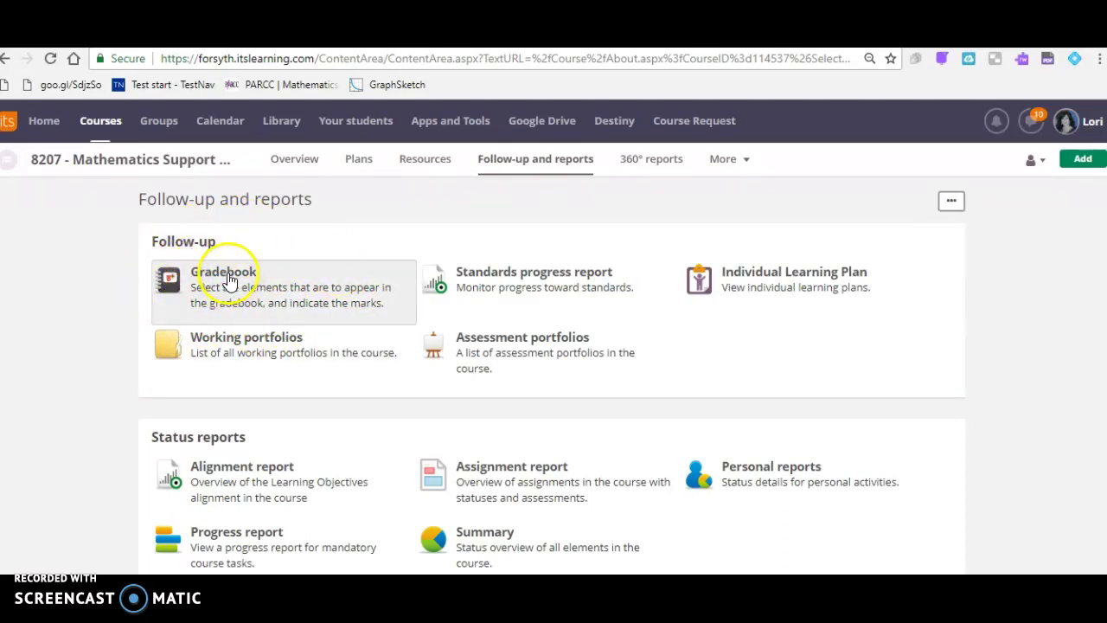
Switch to the 20485ms GSE Acc Alg I/Geo A Honors course and open its resources
click(110, 132)
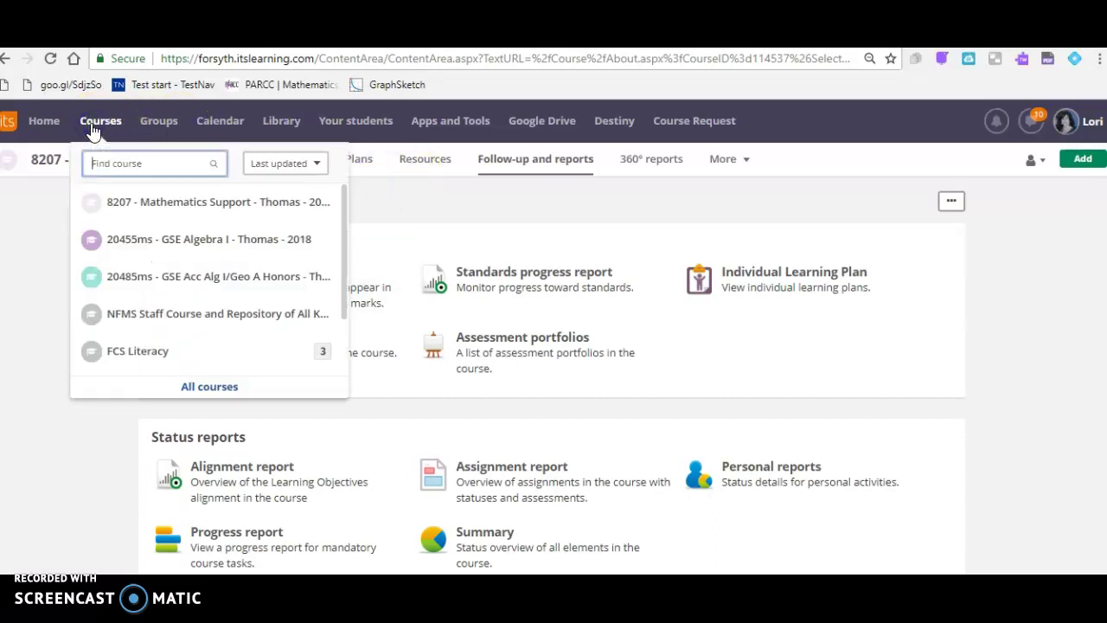
click(197, 277)
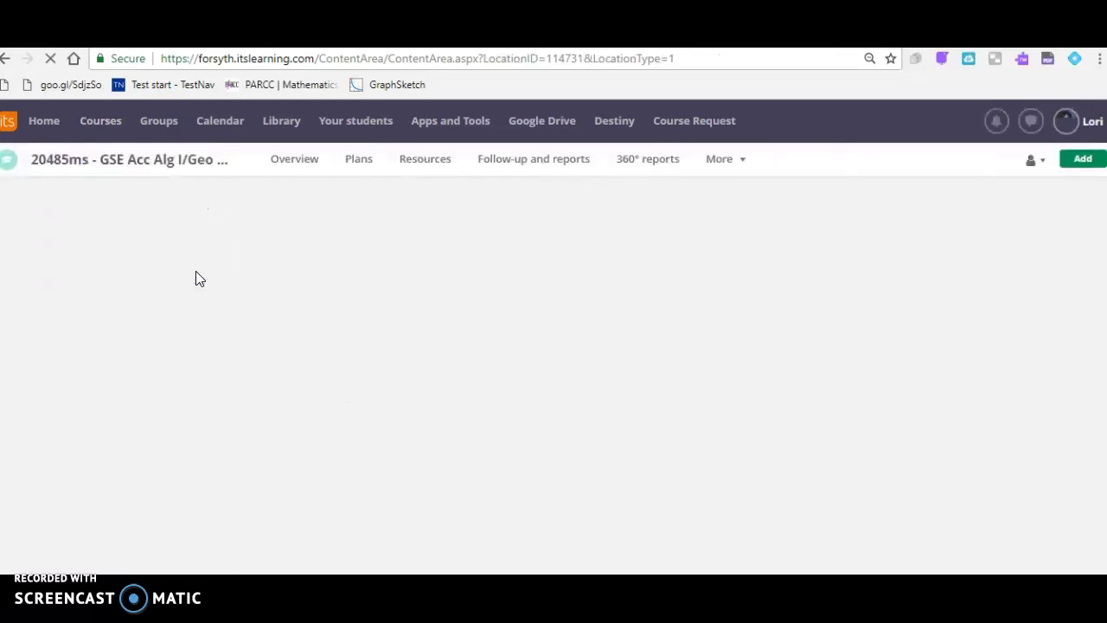
click(232, 262)
click(427, 160)
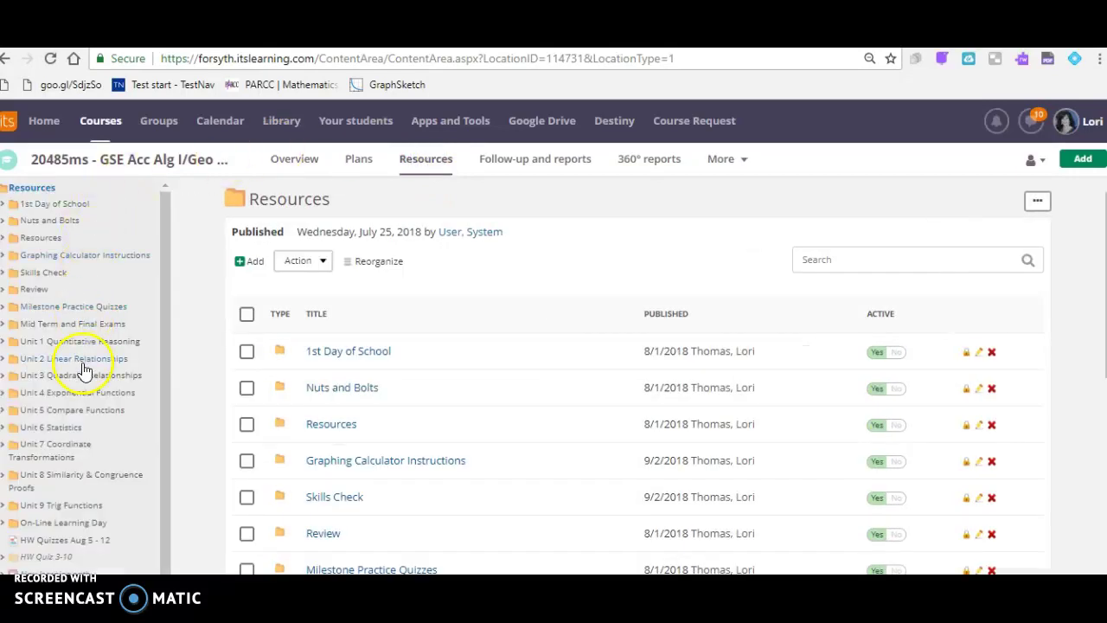
Open HW Quiz 4-3 Exponential Application from Unit 4's HW Quizzes folder and bring up its test settings for editing
click(83, 393)
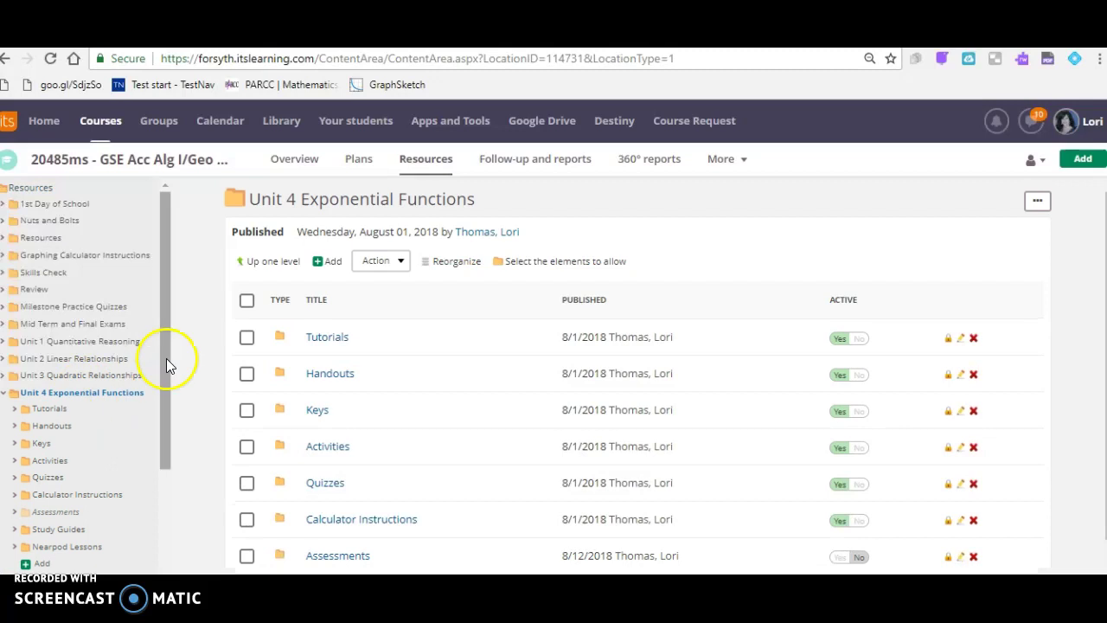
click(56, 481)
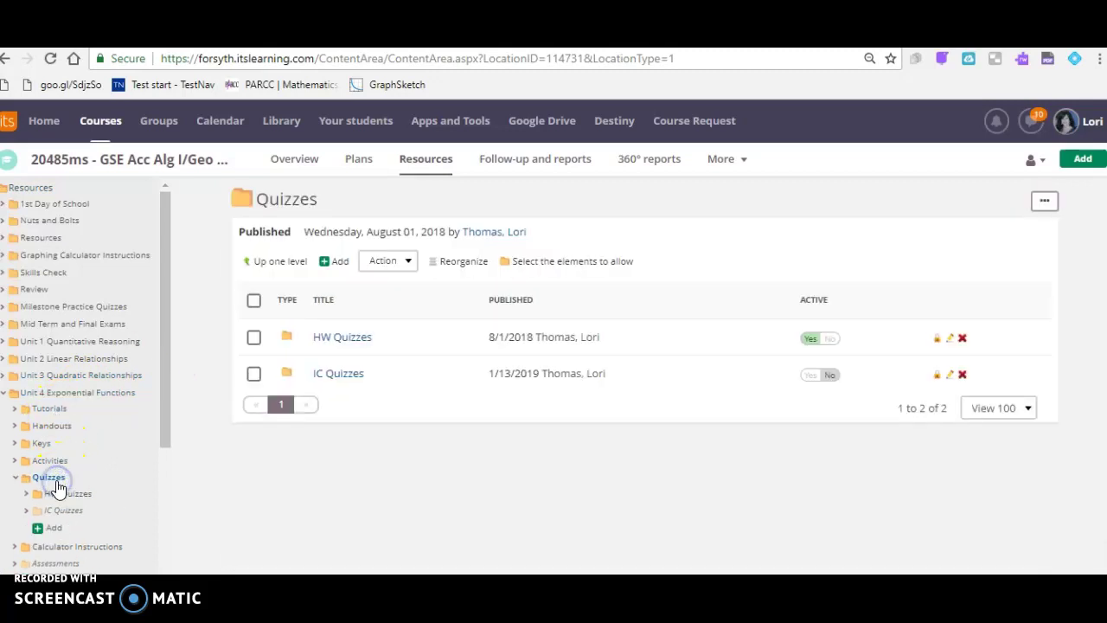
click(354, 339)
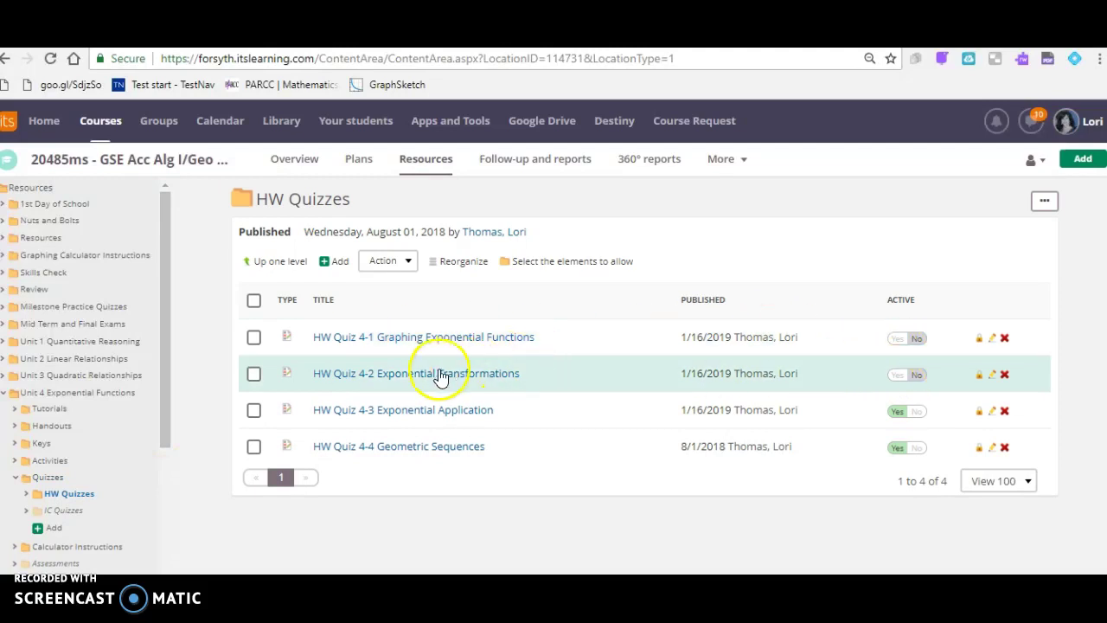
click(434, 416)
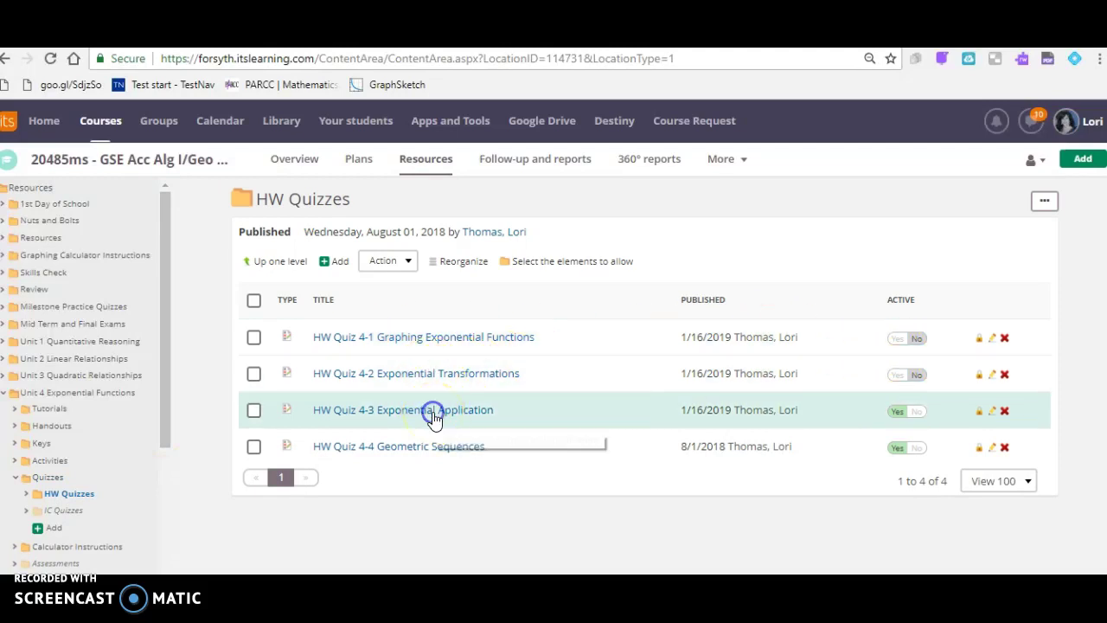
click(1039, 204)
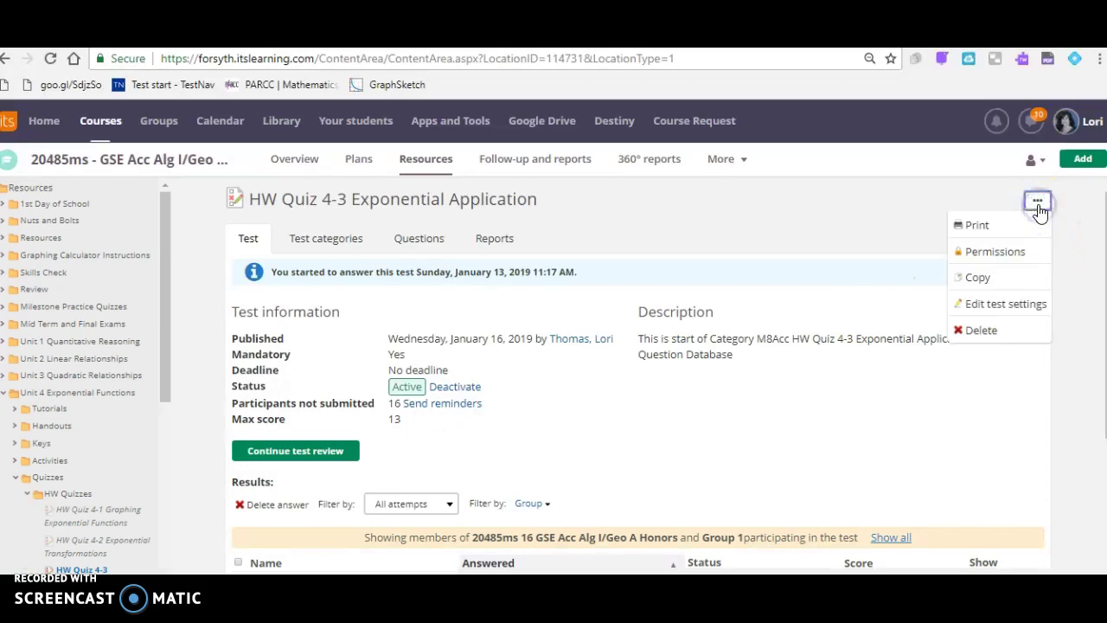
click(1006, 304)
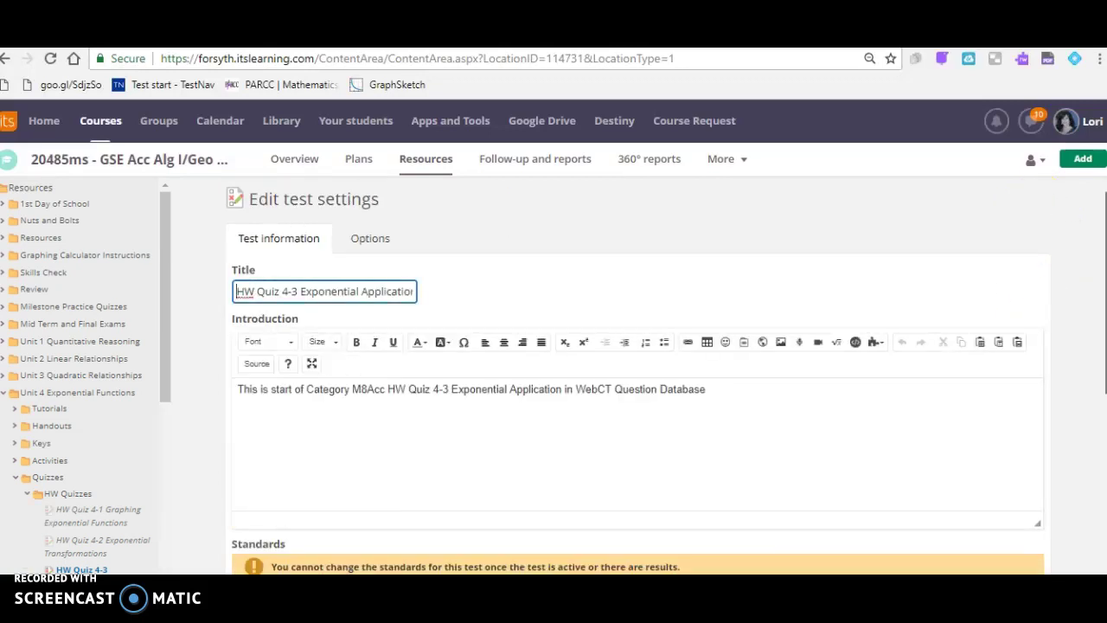
scroll(313, 344, down, 5)
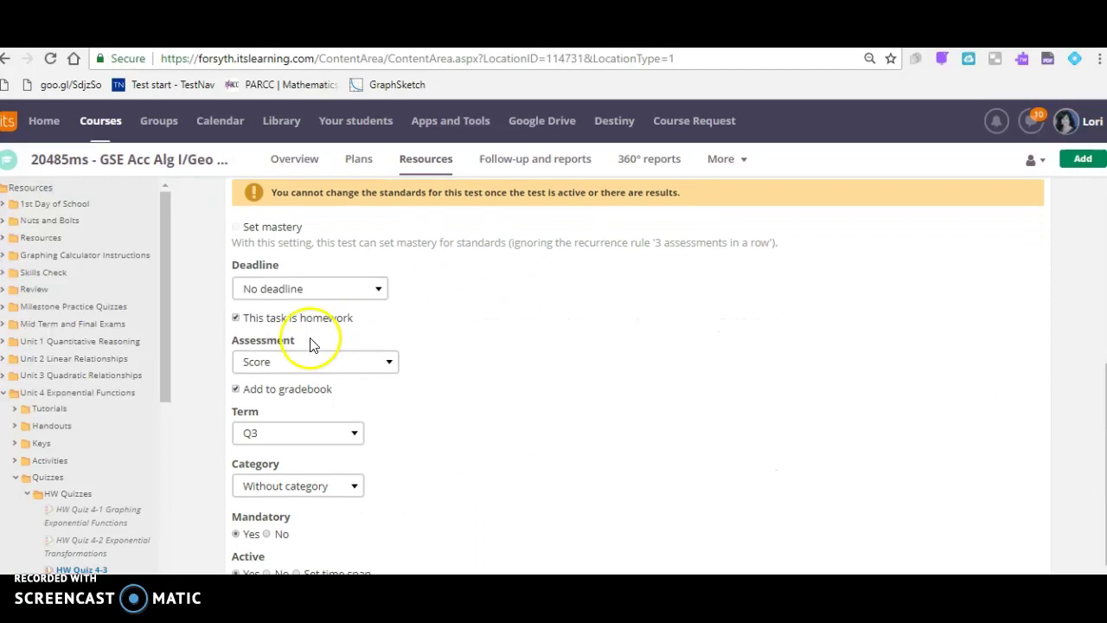
Change the quiz's assessment to No assessment and switch it back to Score
click(257, 368)
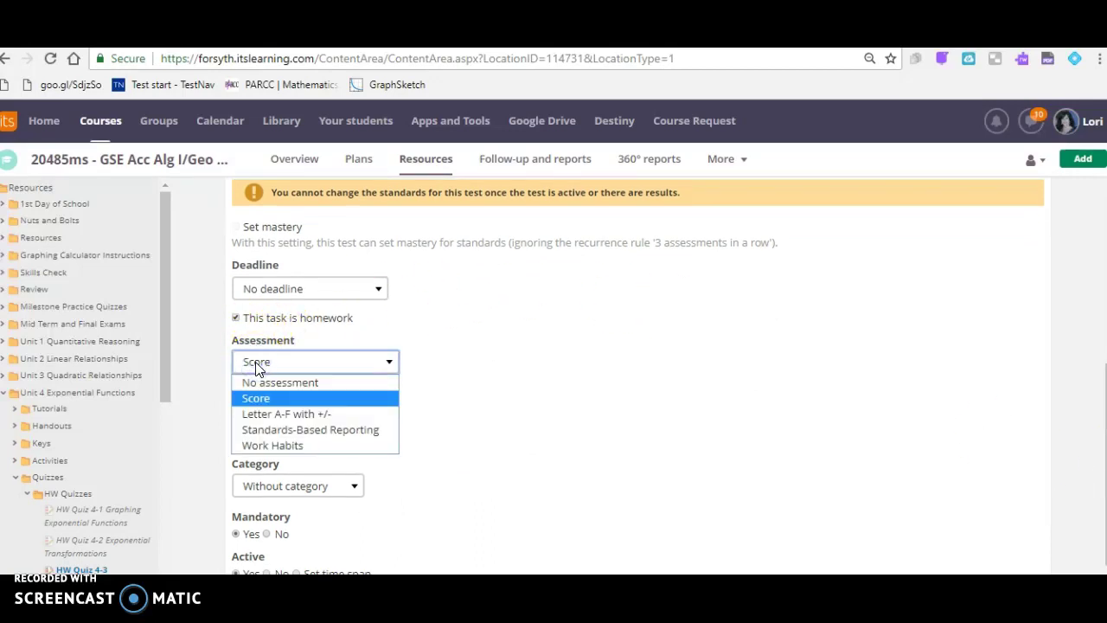
click(255, 385)
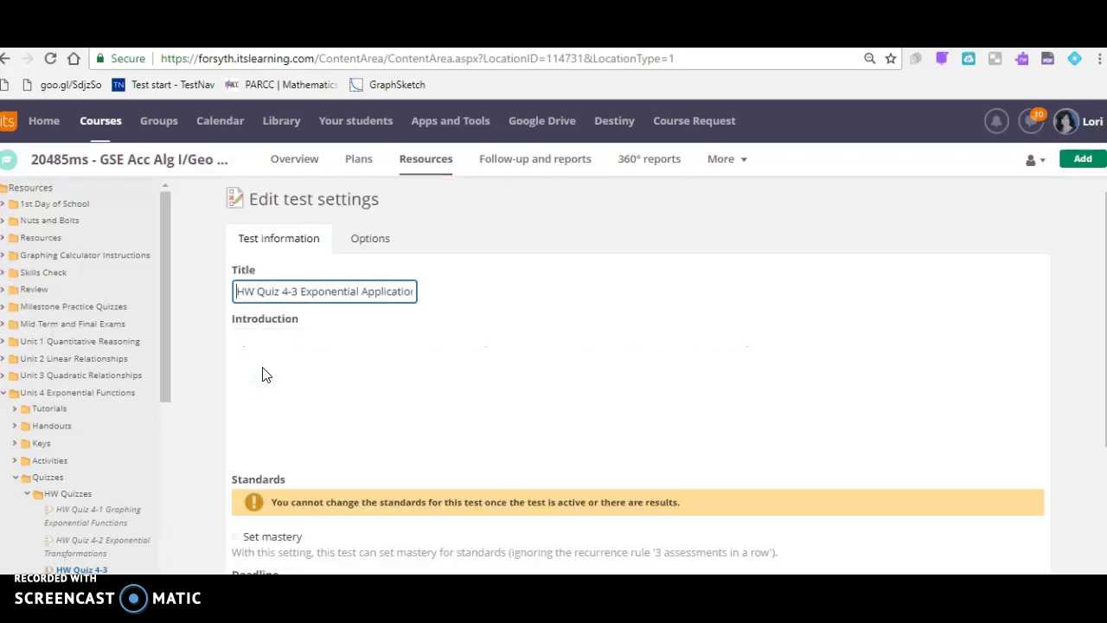
scroll(459, 496, down, 4)
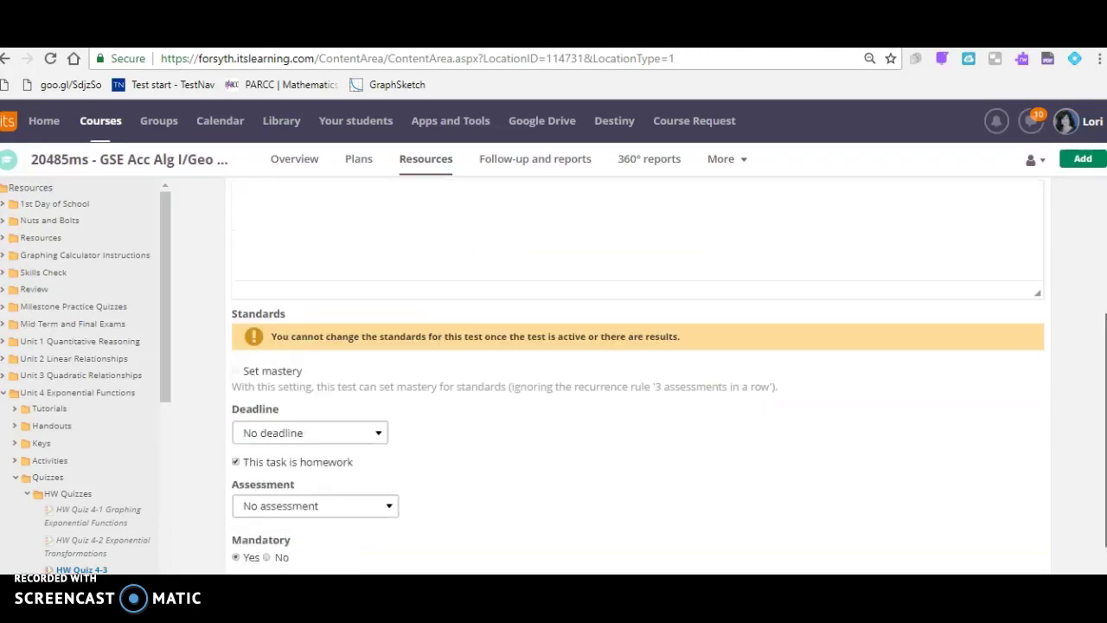
click(355, 417)
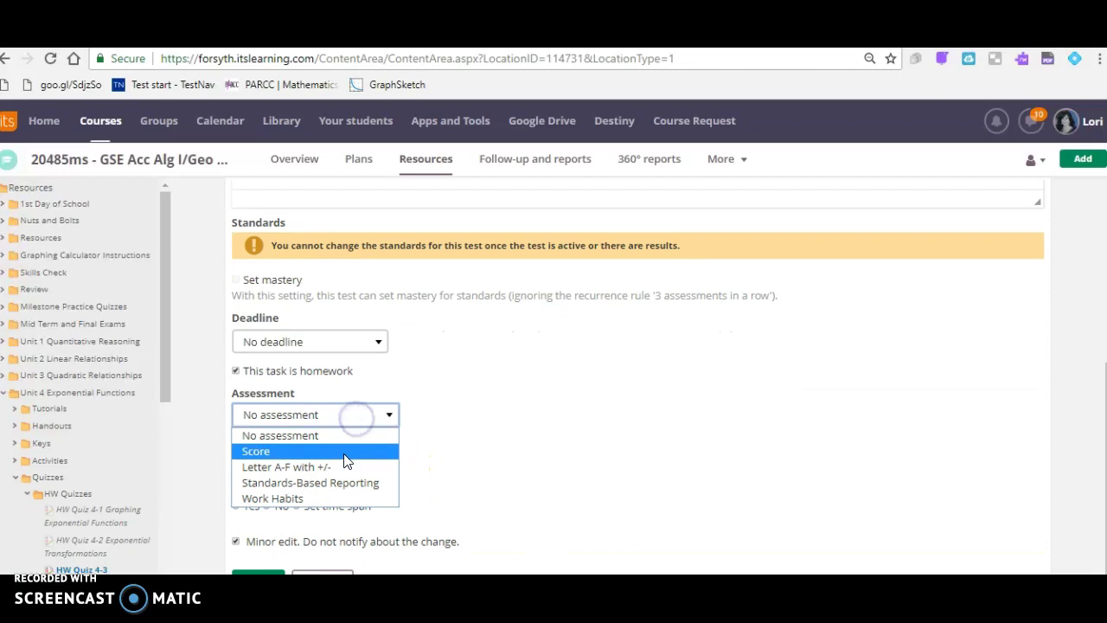
click(341, 458)
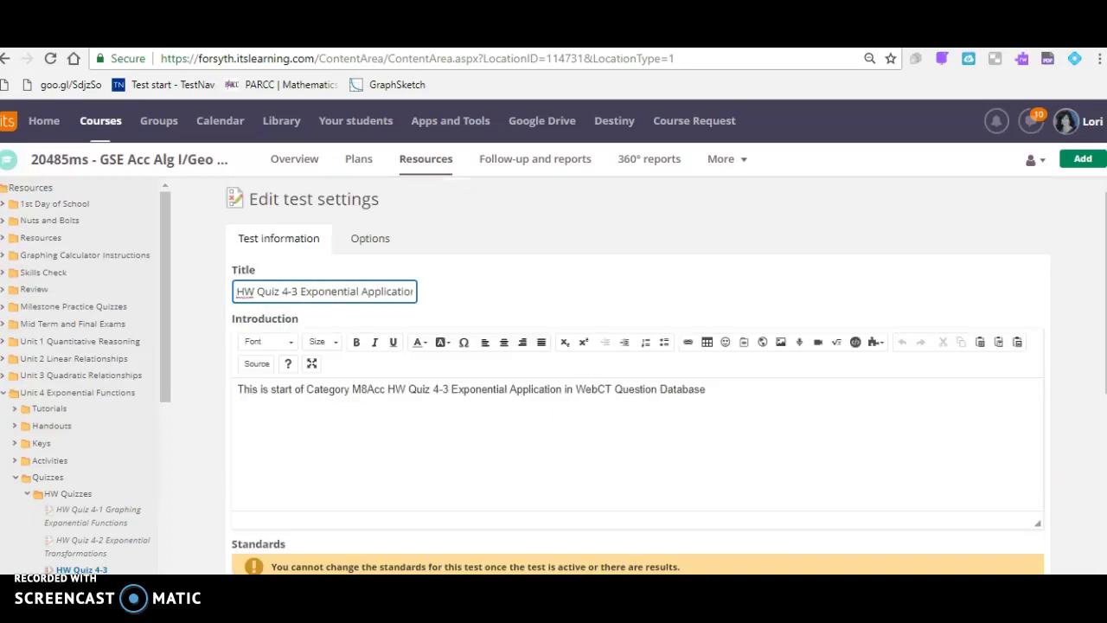
Keep the quiz in the gradebook for term Q3, assign it to the HW Quizzes category, and save the settings
scroll(637, 375, down, 4)
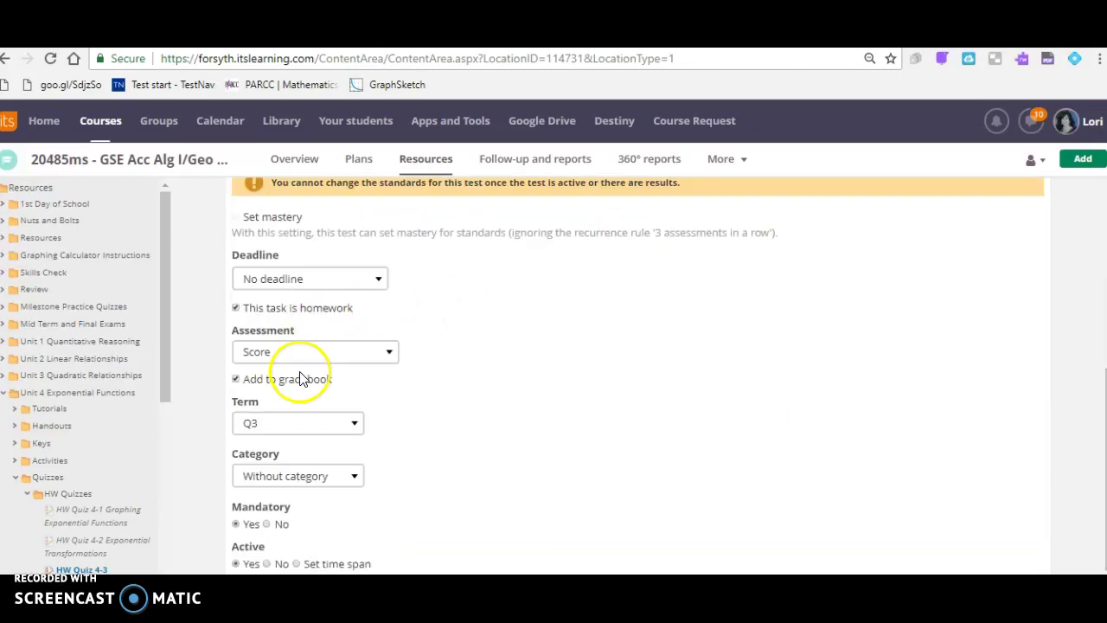
click(236, 381)
click(297, 421)
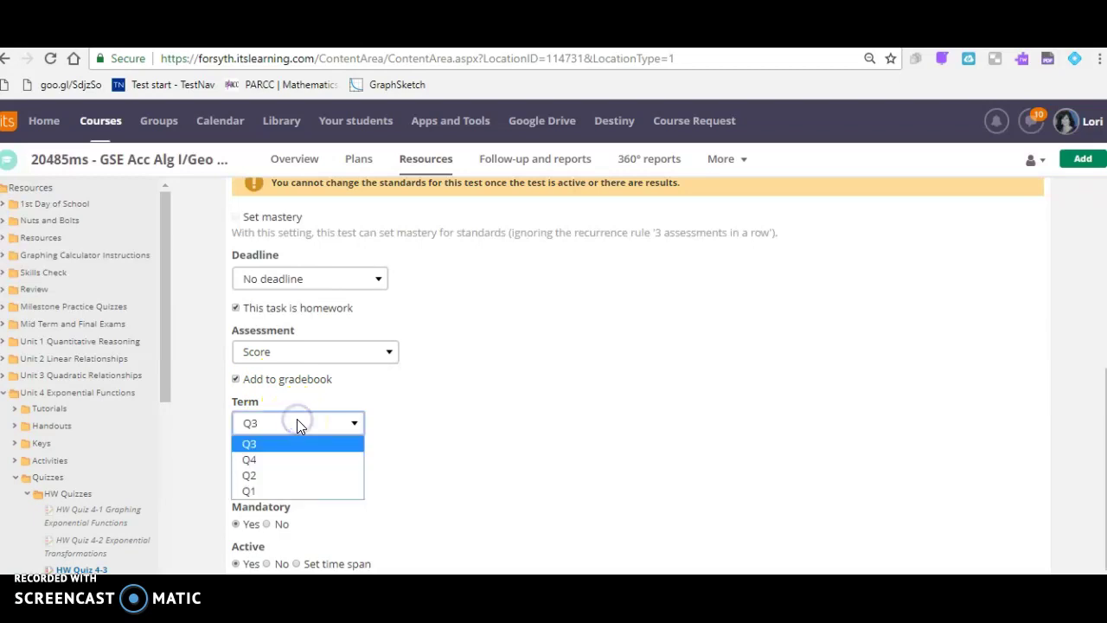
click(297, 420)
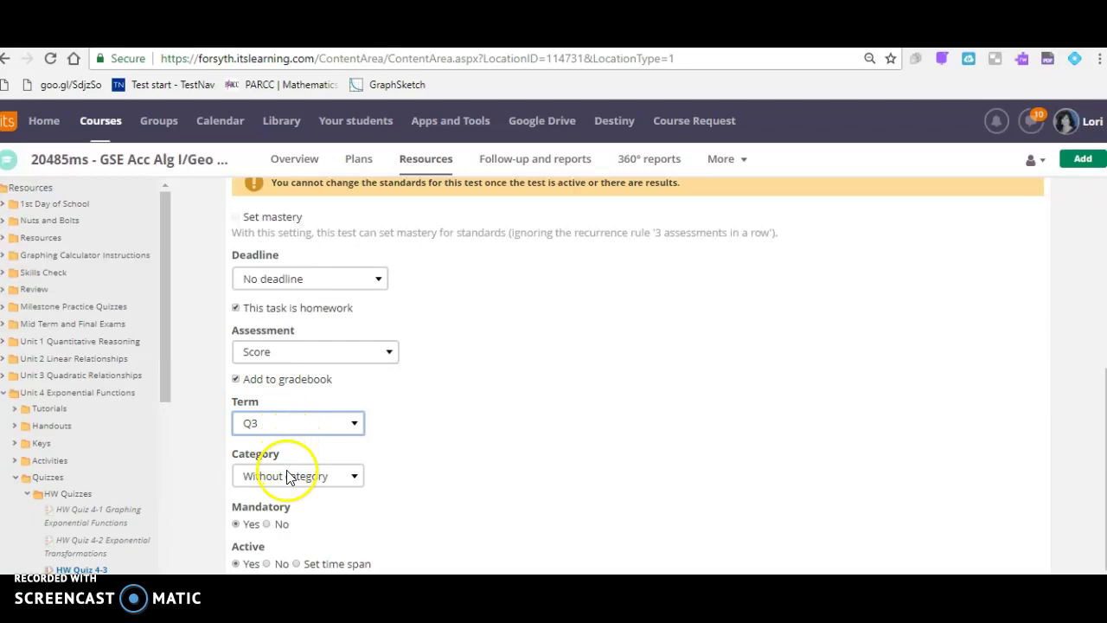
click(314, 479)
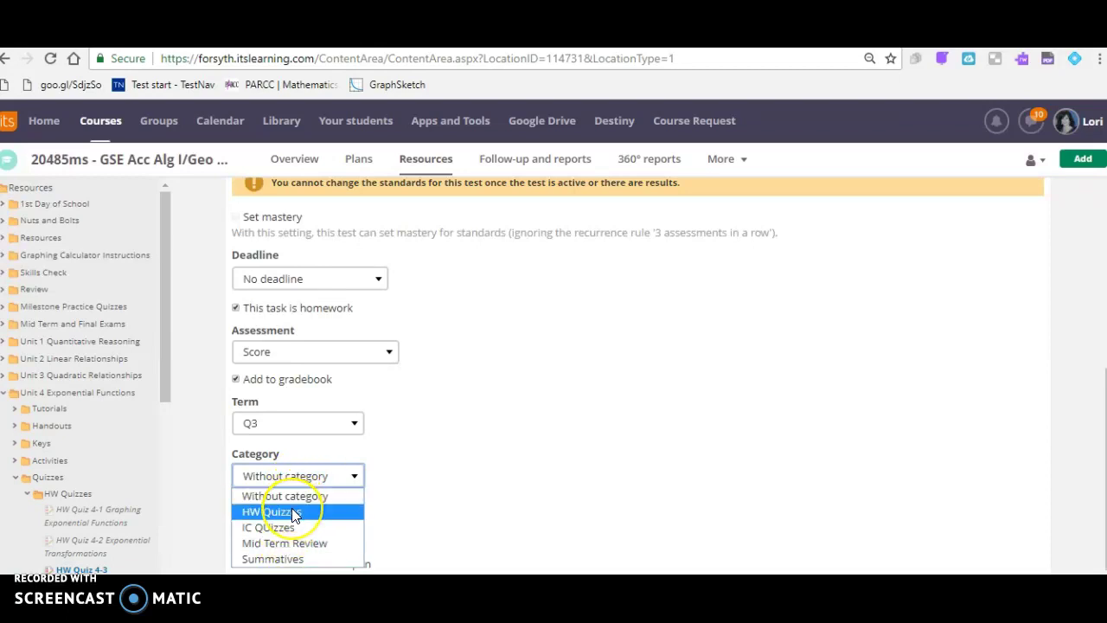
click(294, 512)
click(842, 470)
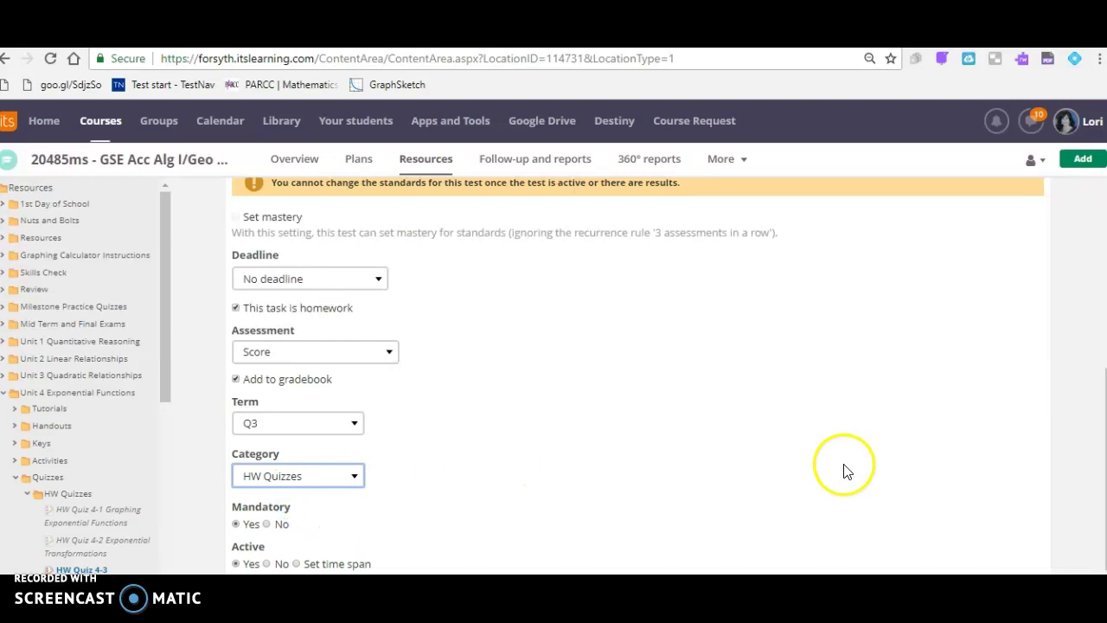
scroll(864, 476, down, 1)
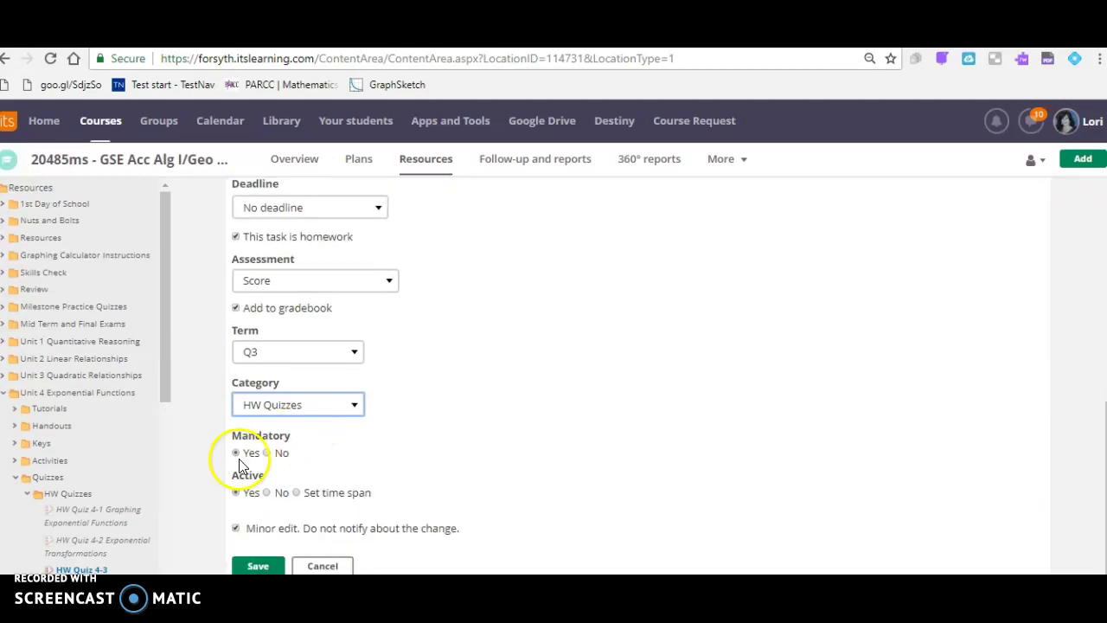
click(258, 567)
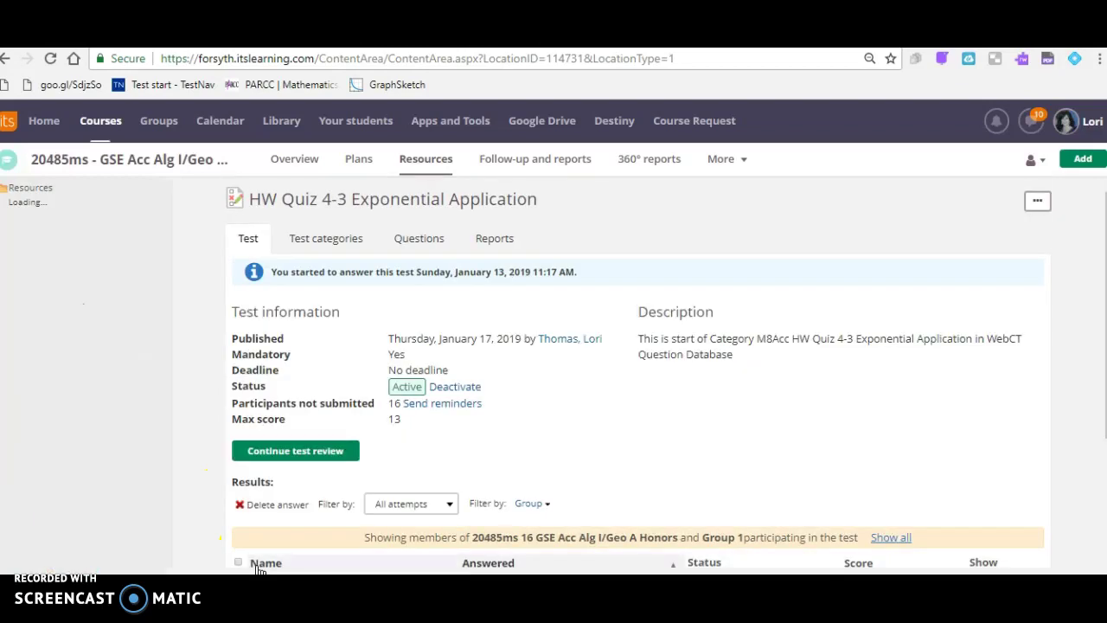
Reopen the test settings of HW Quiz 4-3 and review its assessment and gradebook options
click(1078, 135)
click(1037, 201)
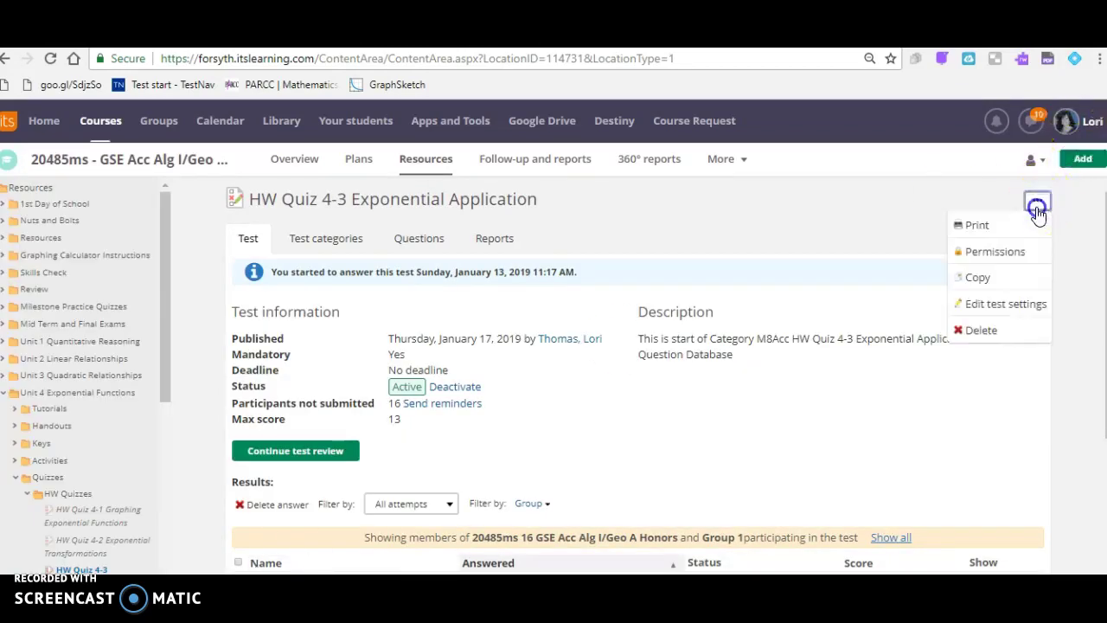
click(1016, 305)
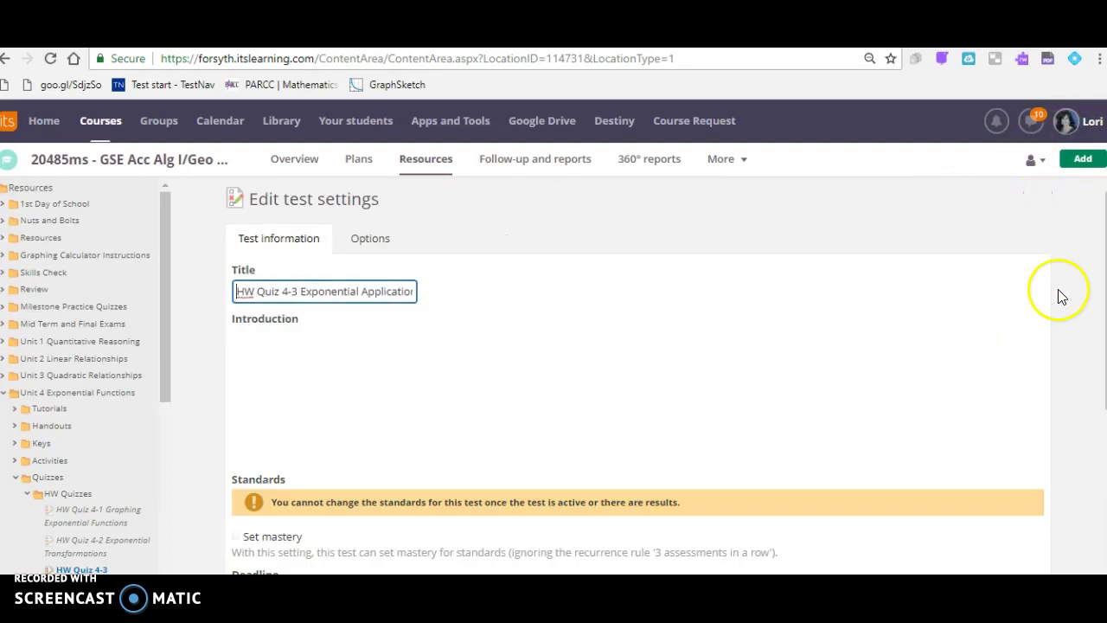
scroll(1013, 302, down, 1)
scroll(640, 371, down, 3)
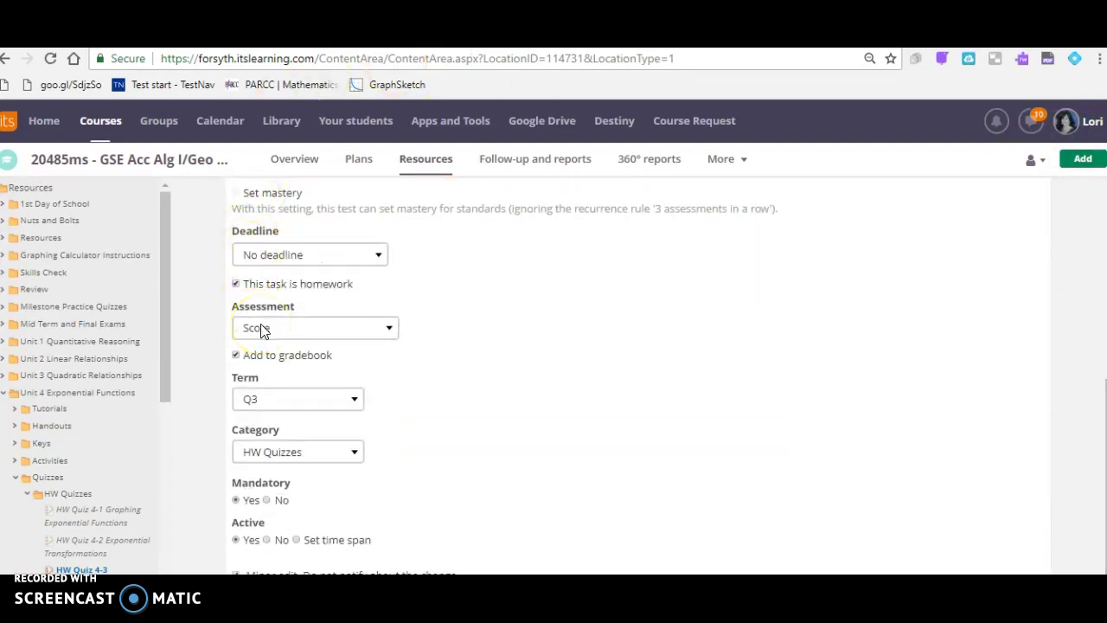
Turn the quiz's Add to gradebook option off and back on
click(244, 355)
click(237, 357)
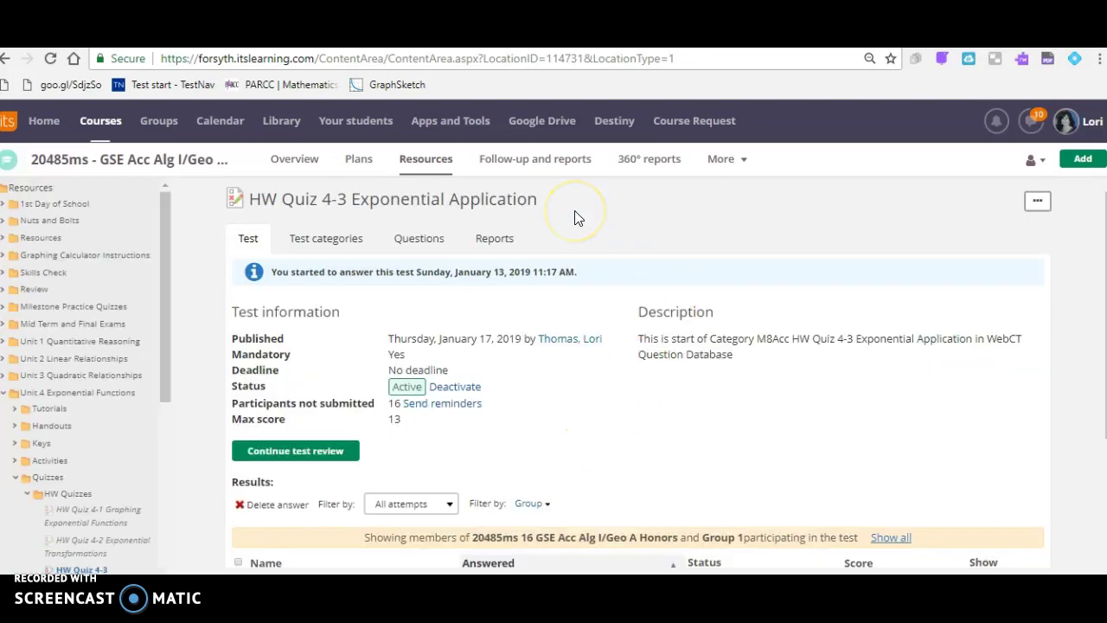
Open the course gradebook from the follow-up reports and show the assessments for term Q3
click(560, 164)
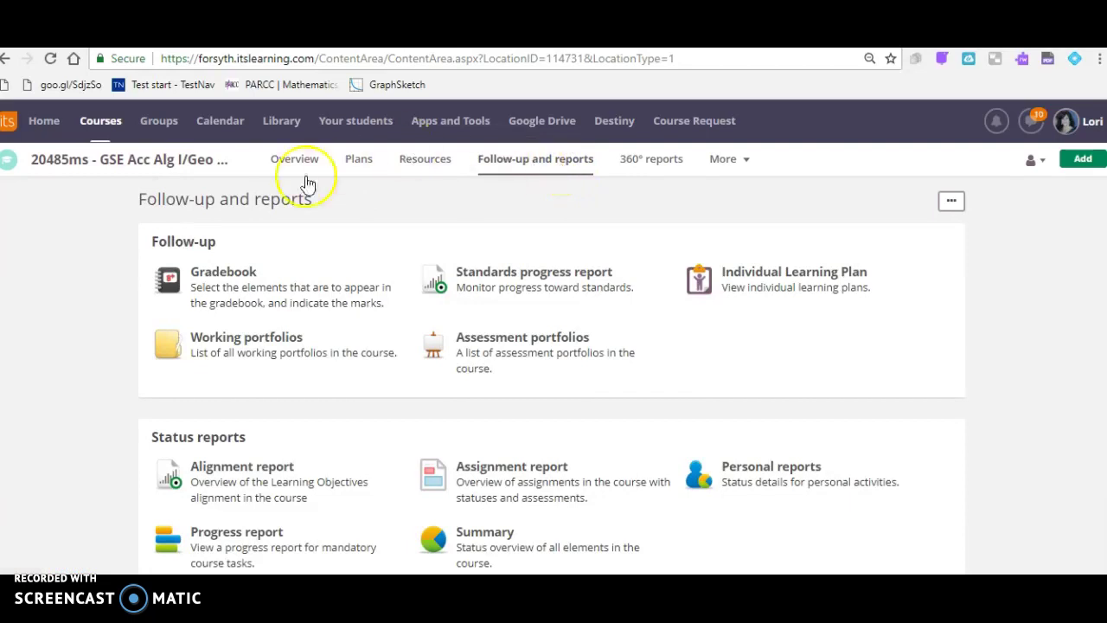
click(225, 273)
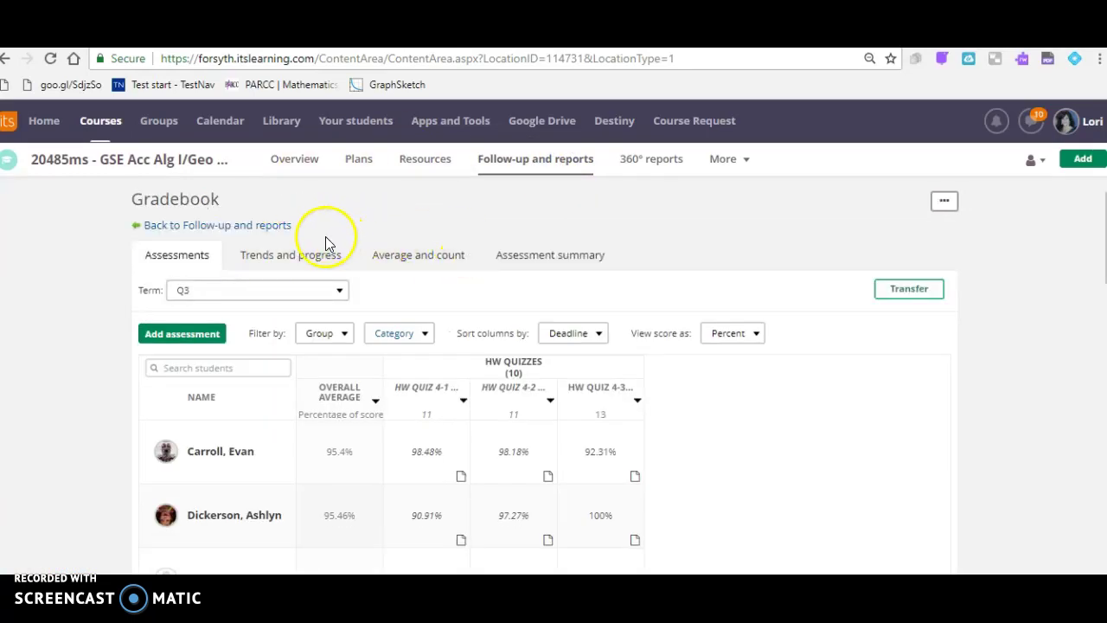
click(240, 292)
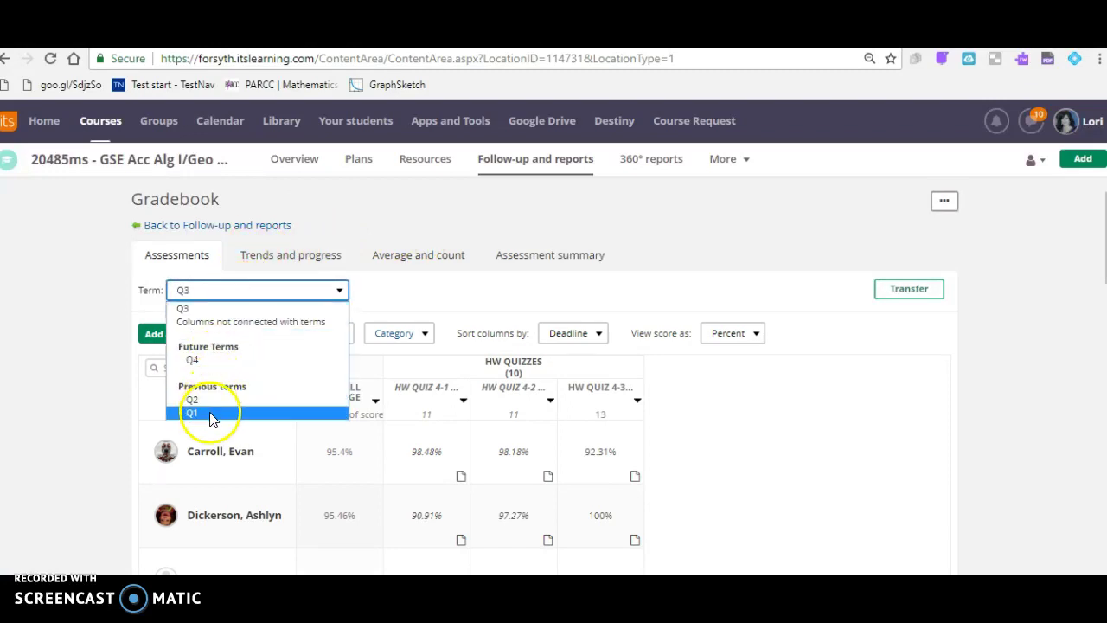
click(212, 310)
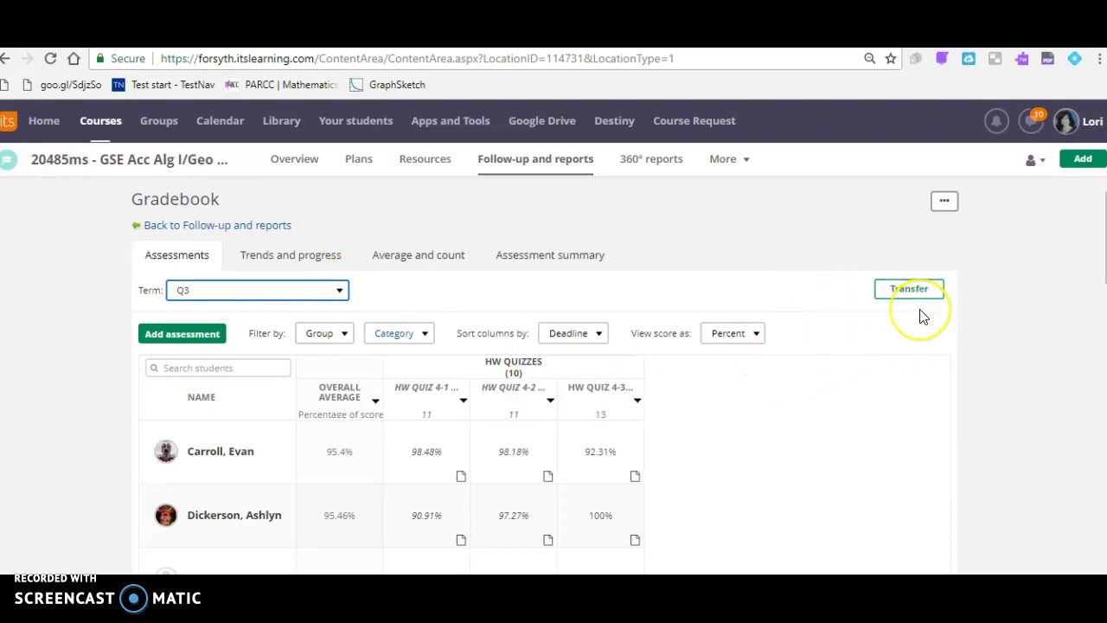
Open the gradebook's category settings, save them with category weighting on, and return to the gradebook
click(948, 204)
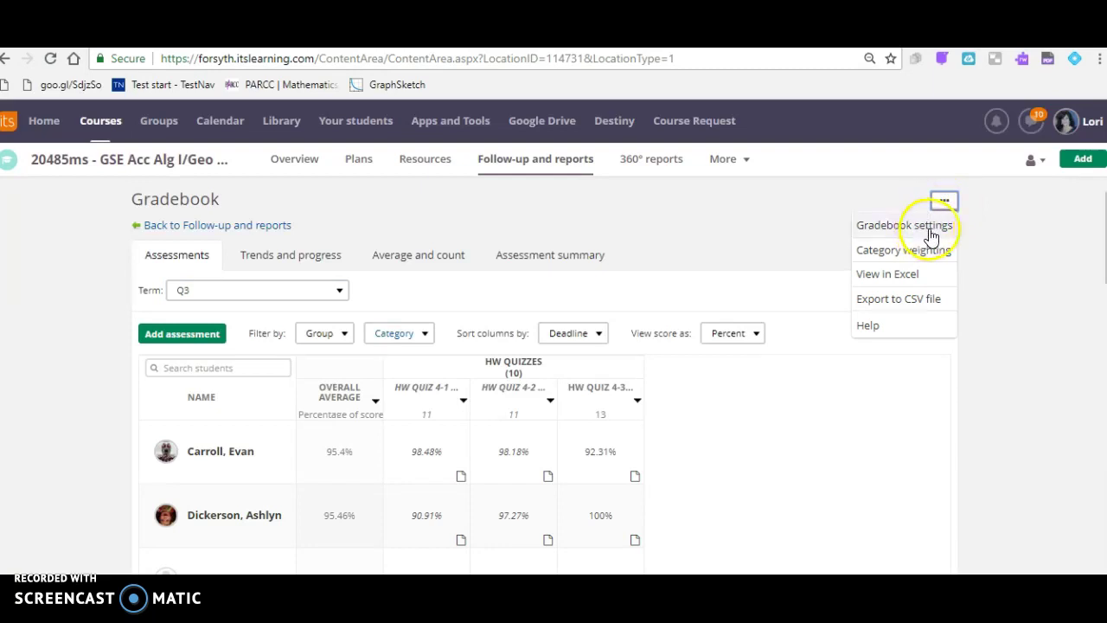
click(930, 230)
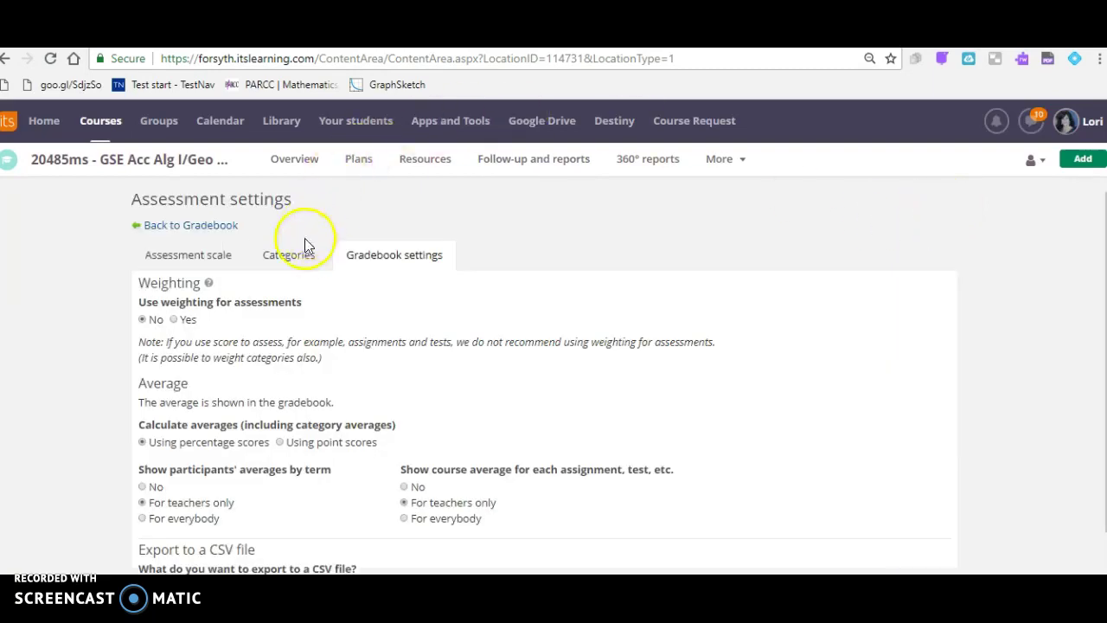
click(299, 260)
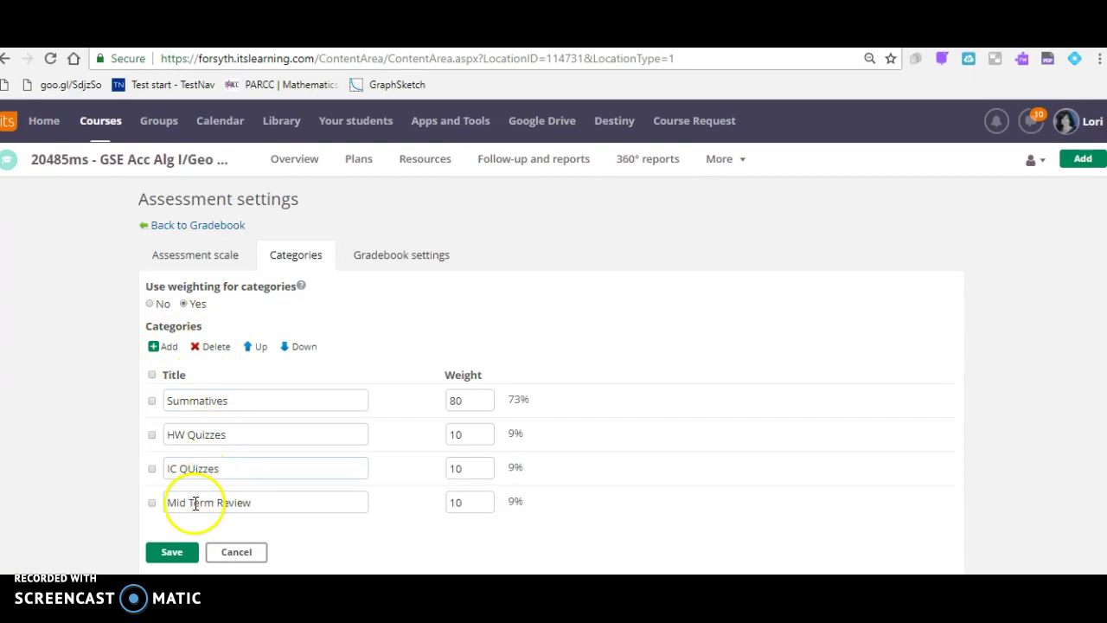
click(179, 560)
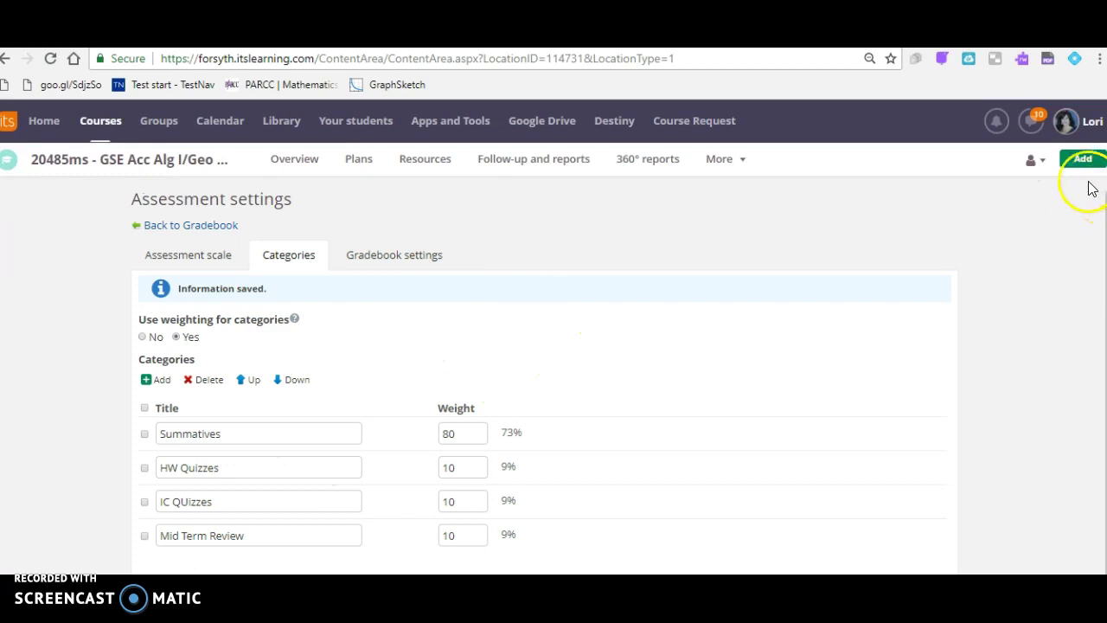
click(221, 227)
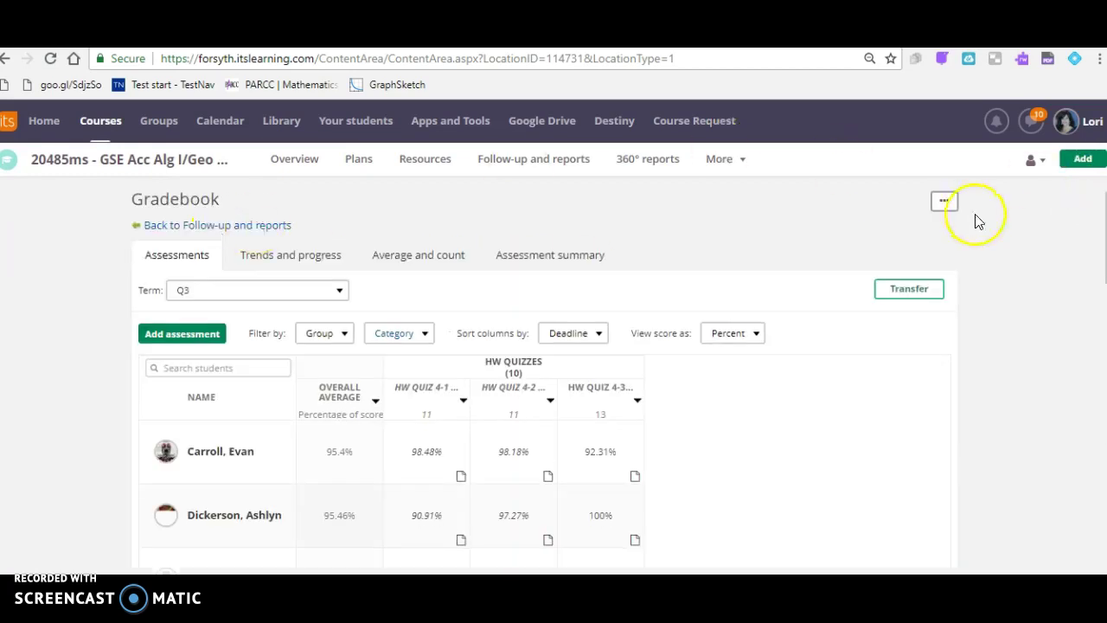
Transfer only HW Quiz 4-3 to Infinite Campus, with grading period Q3 and all groups
click(916, 290)
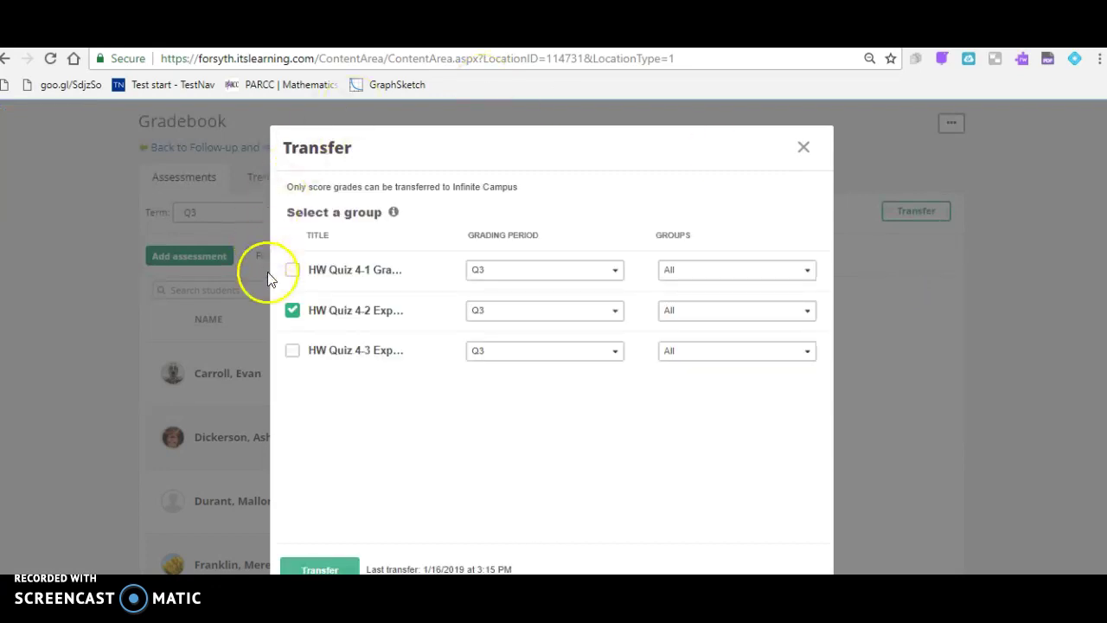
click(292, 311)
click(293, 270)
click(292, 350)
click(292, 355)
click(292, 357)
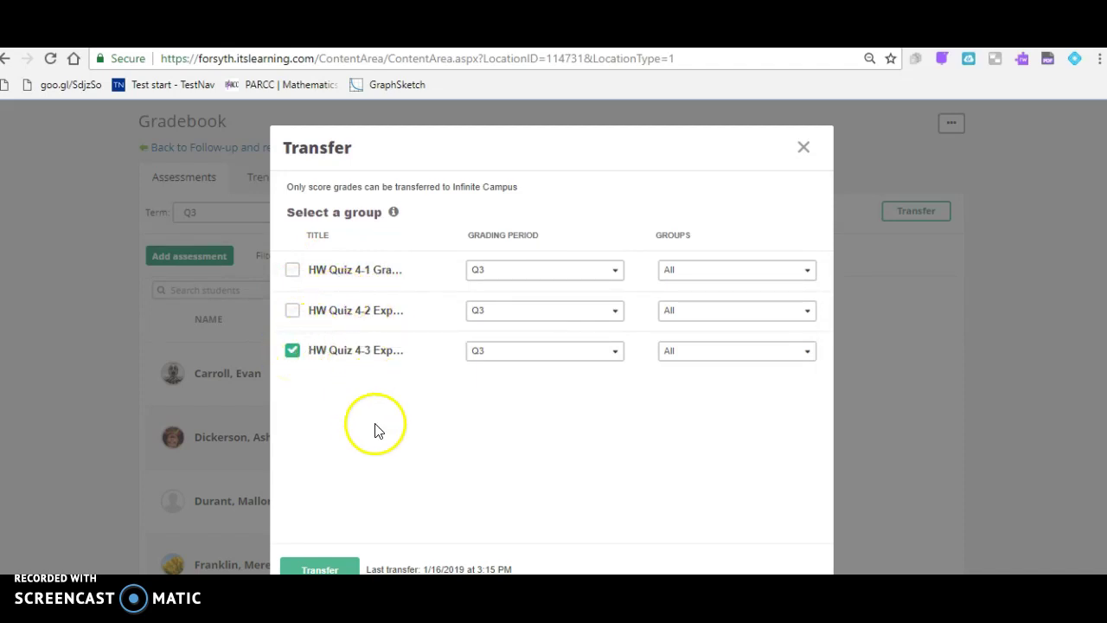
click(335, 569)
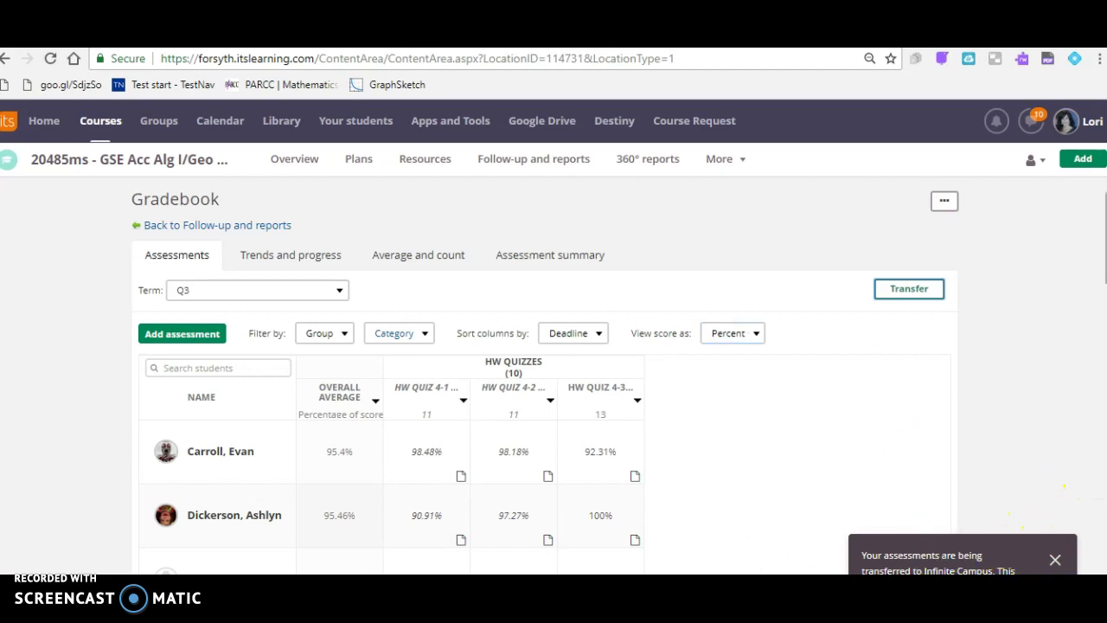
scroll(544, 376, down, 2)
scroll(545, 376, up, 1)
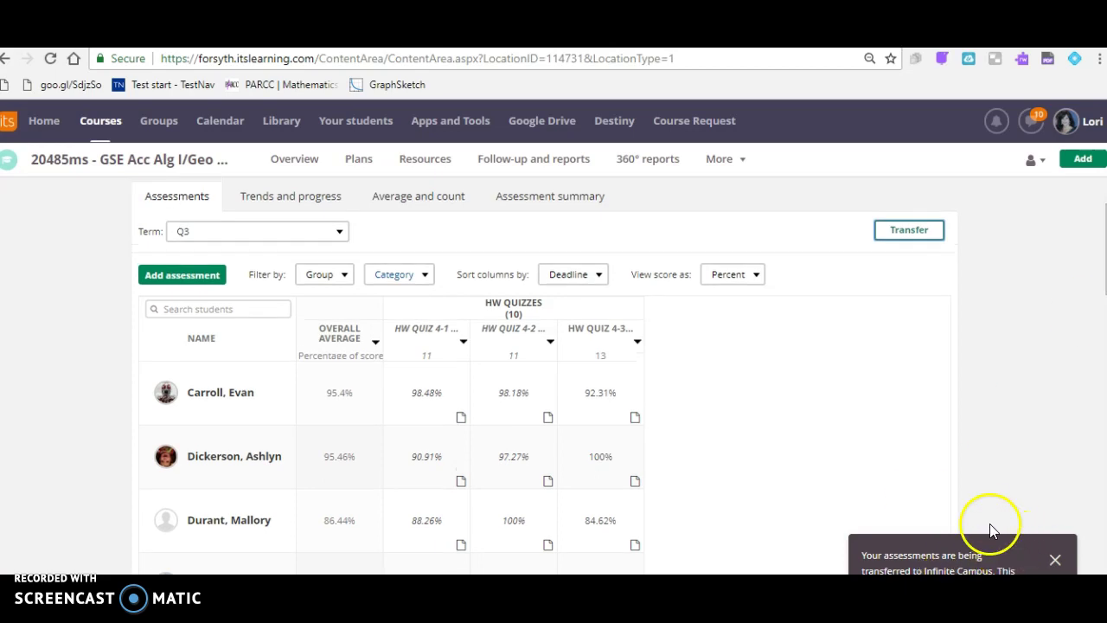
scroll(973, 476, up, 2)
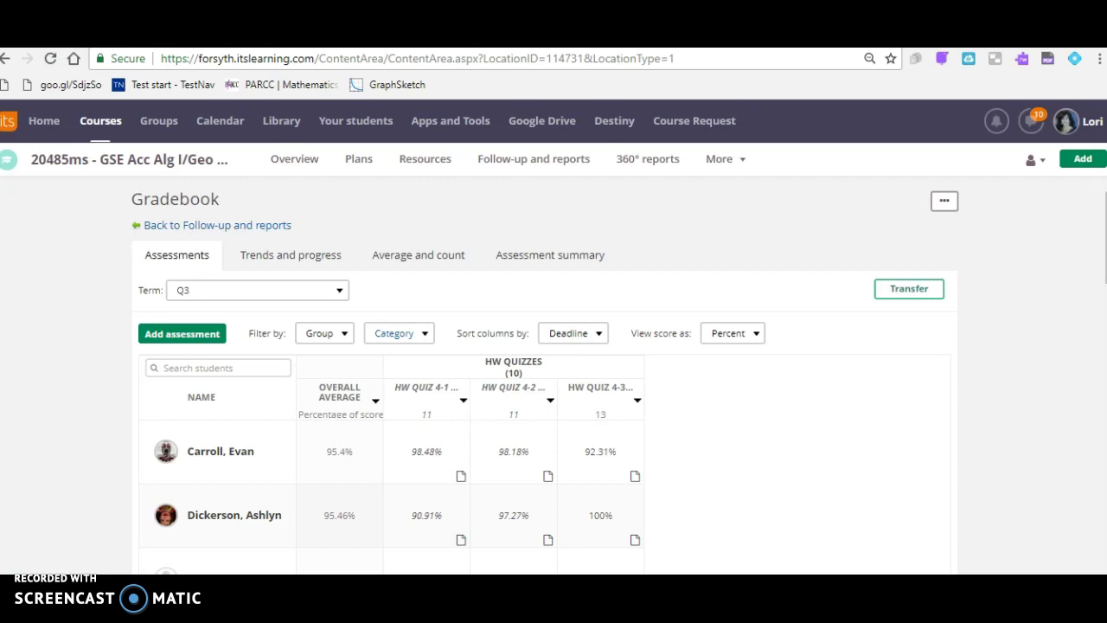
Switch to Infinite Campus and open the Grade Book for term Q4
key(ctrl+Tab)
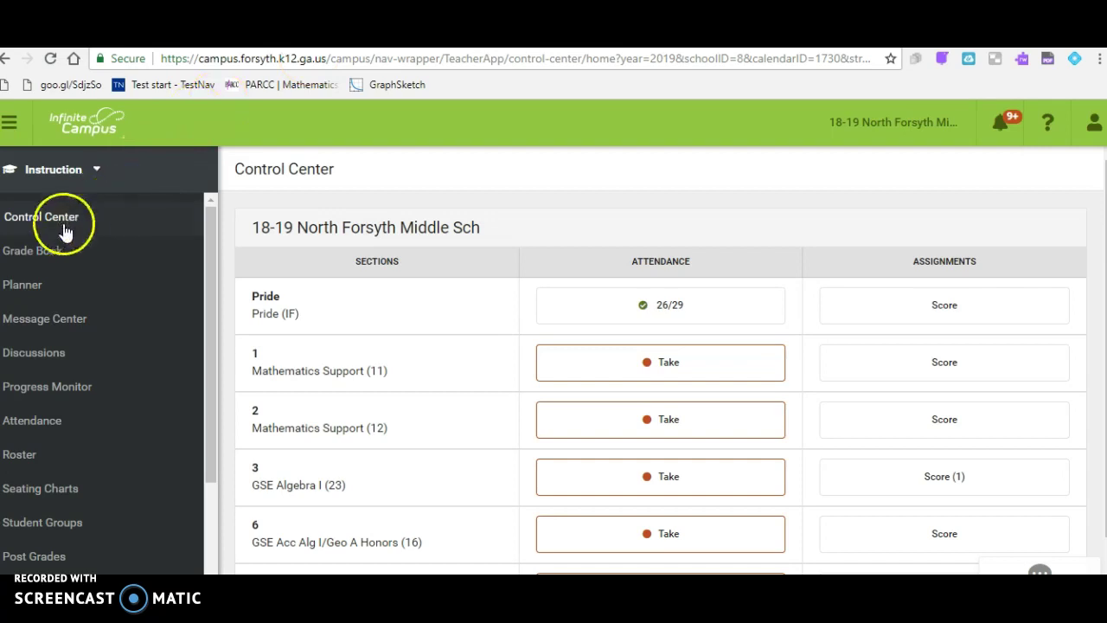
click(59, 250)
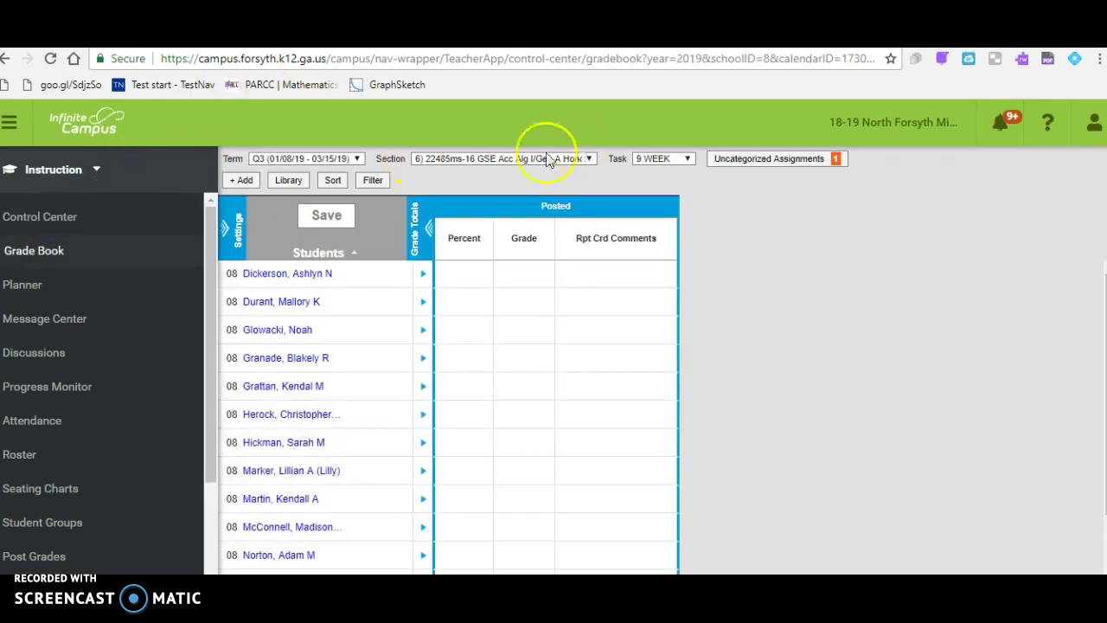
click(328, 159)
click(325, 158)
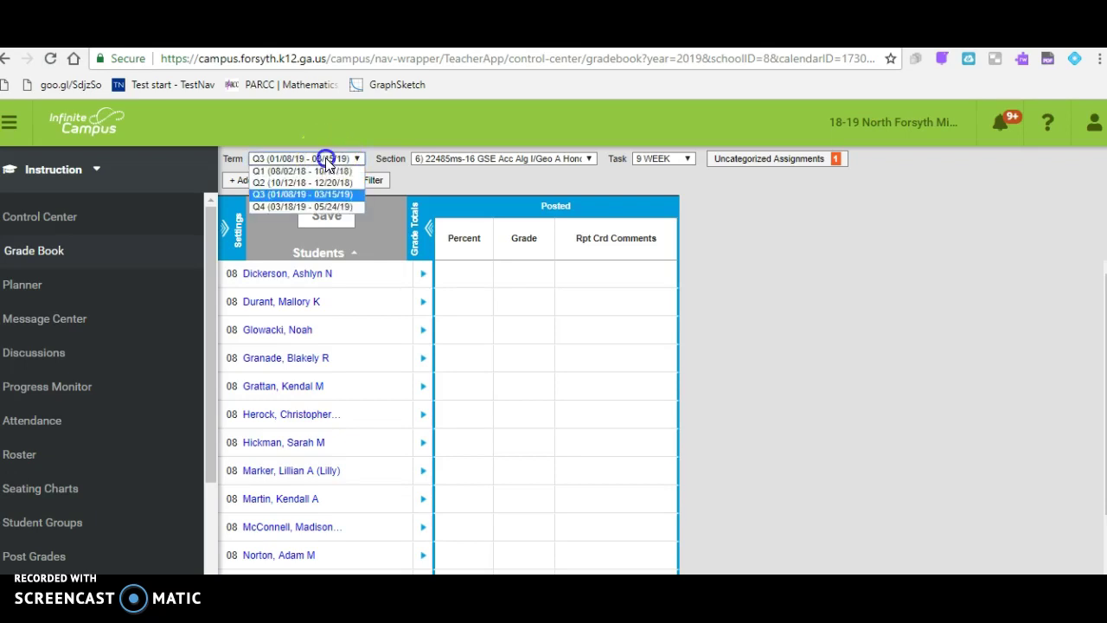
click(318, 205)
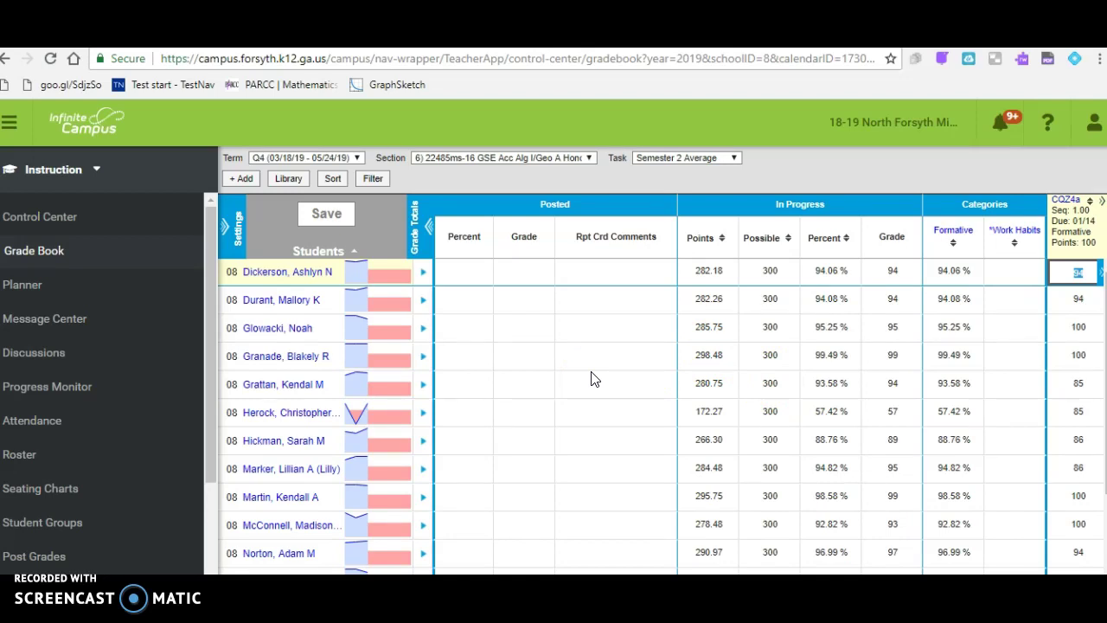
Return the Grade Book to term Q3 and open the uncategorized assignment HW Quiz 4-3 Exponential Application for editing
click(354, 159)
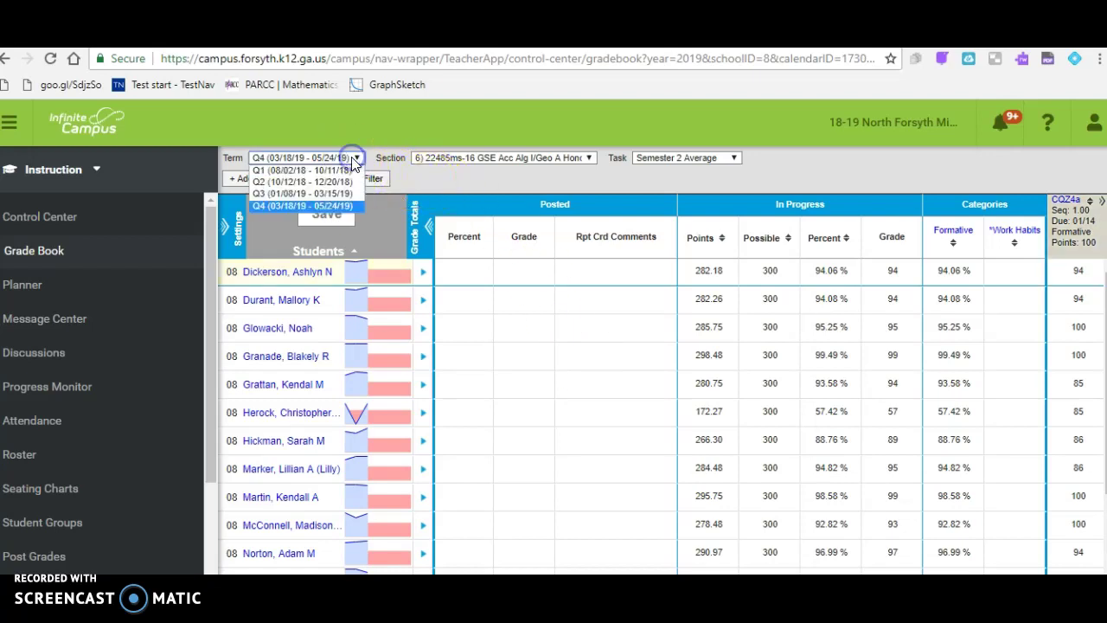
click(342, 193)
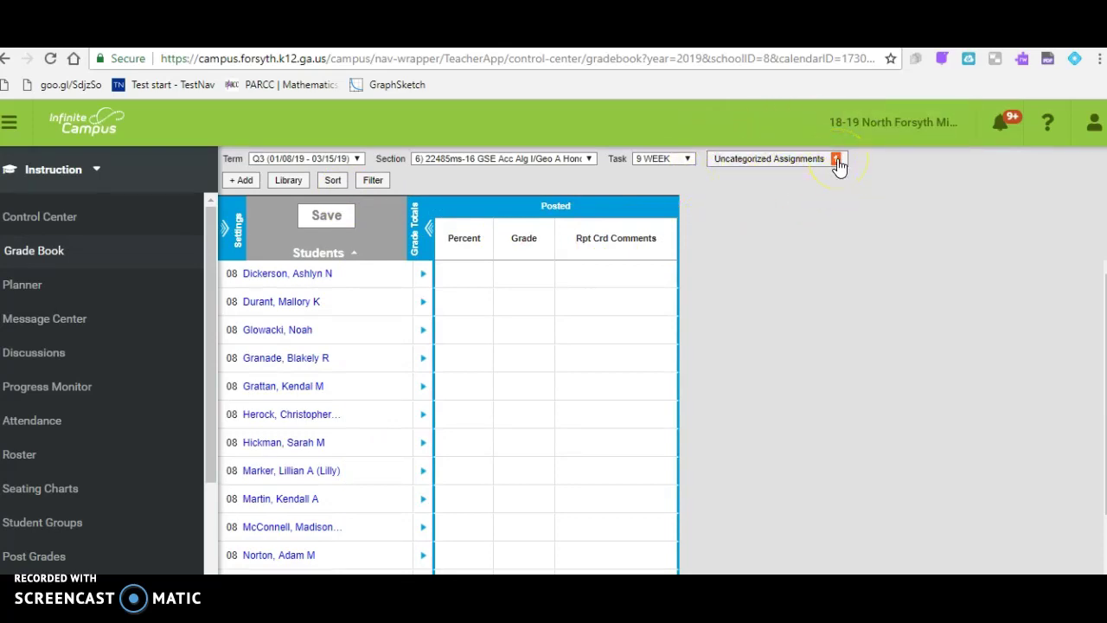
click(837, 160)
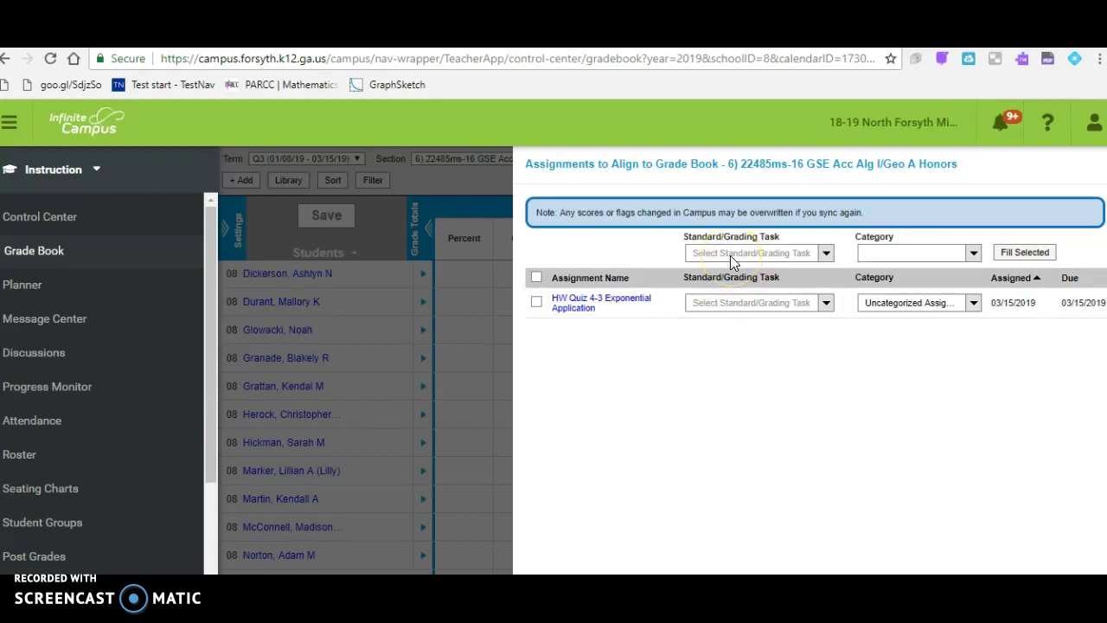
click(825, 253)
click(826, 254)
click(630, 303)
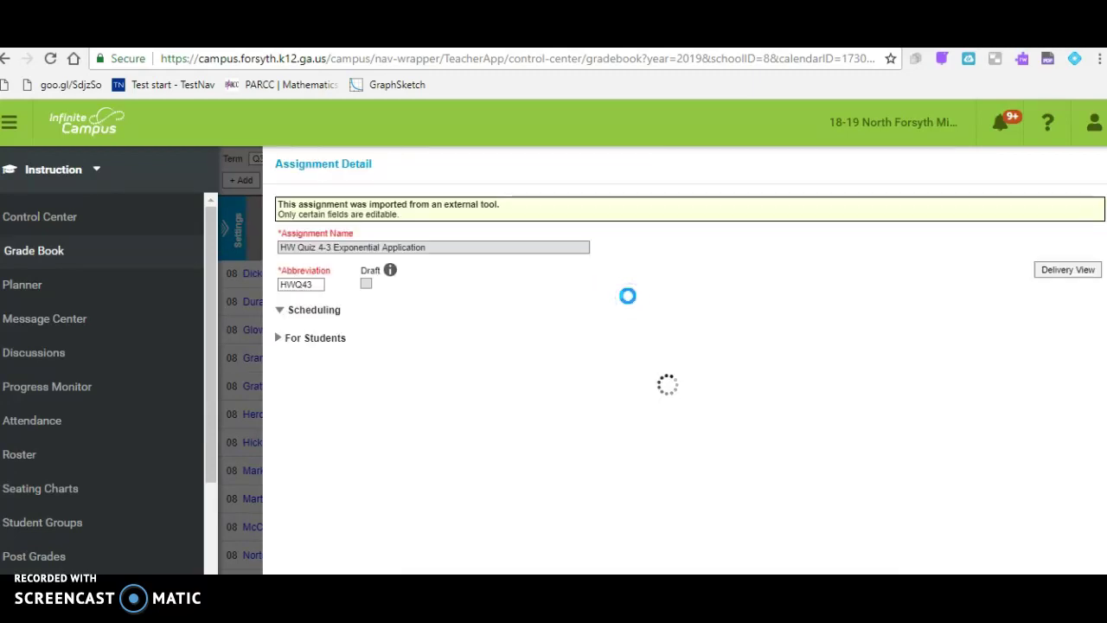
Assign HW Quiz 4-3 to the Formative category and the Semester 2 Average grading task, and save the assignment
click(356, 398)
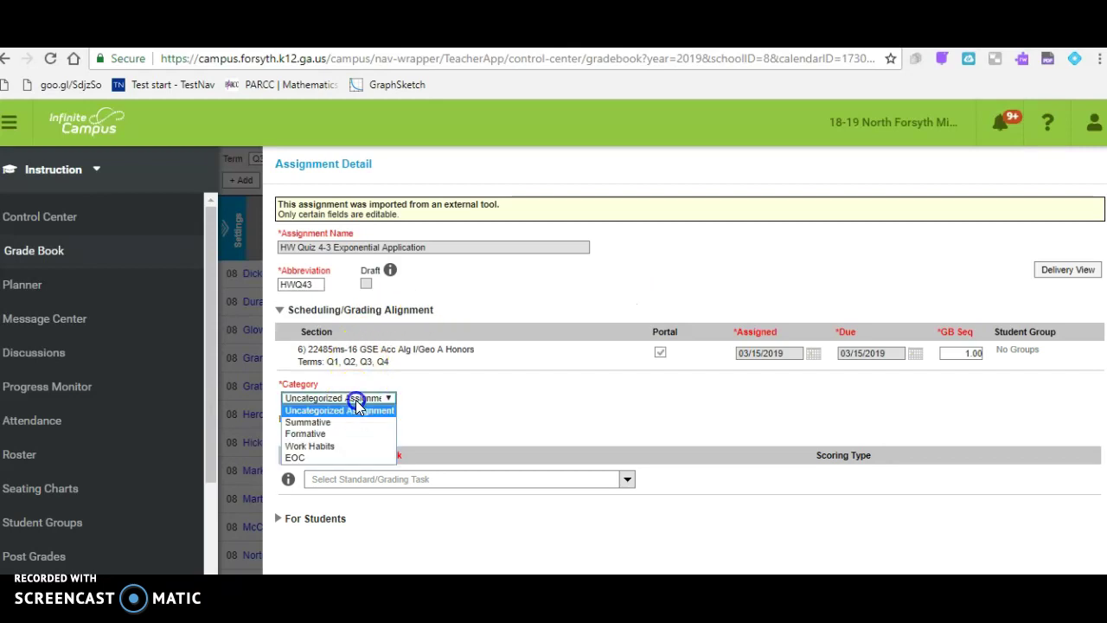
click(350, 433)
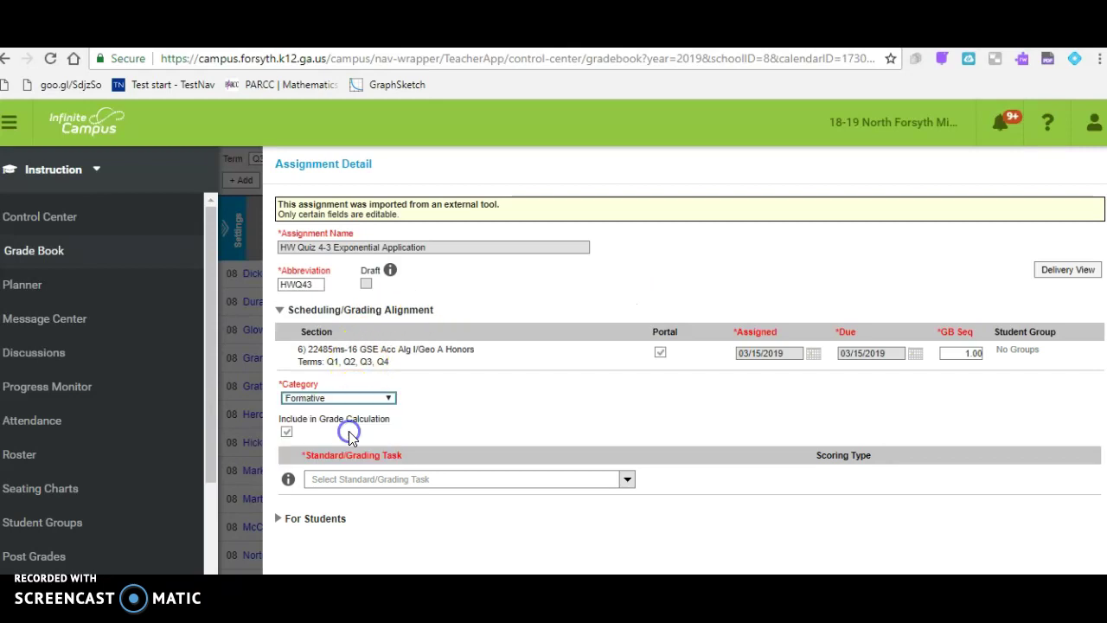
click(388, 478)
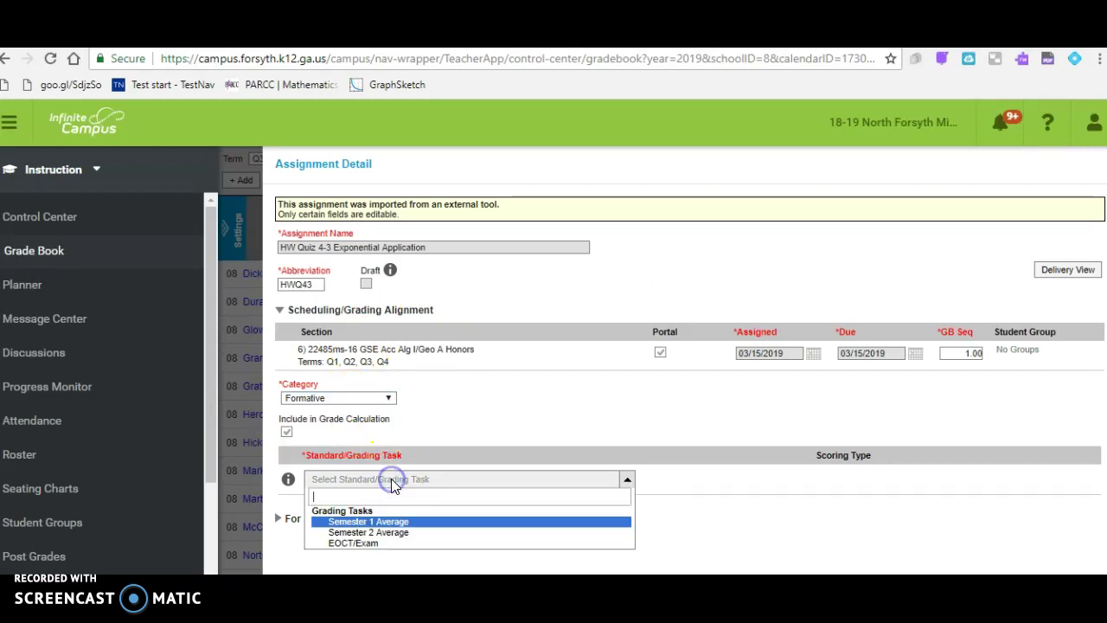
click(389, 533)
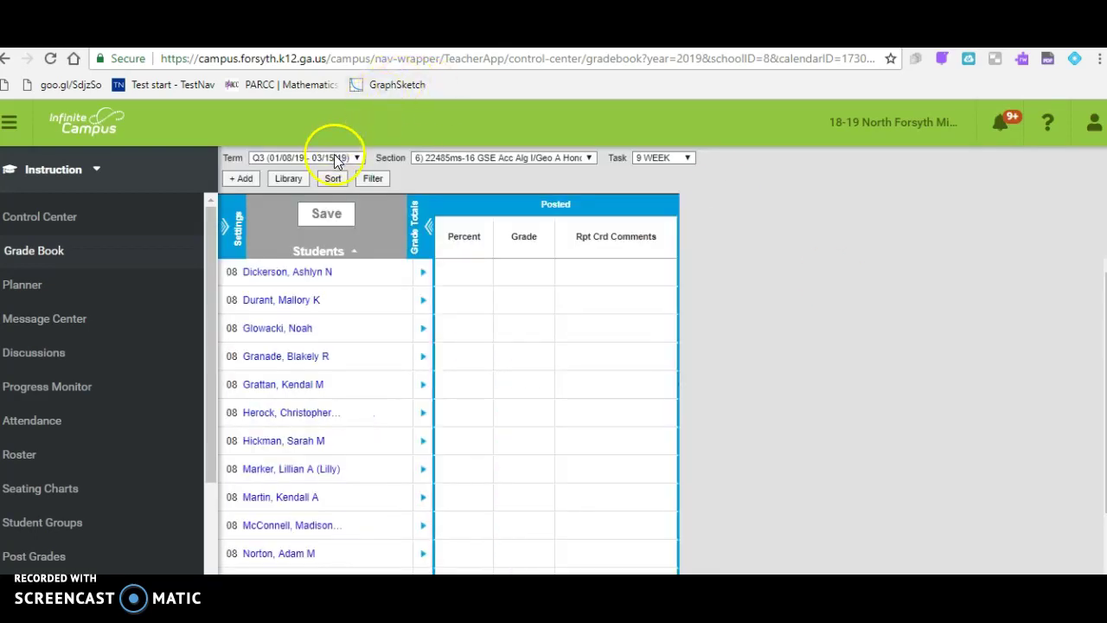
Show the Grade Book for term Q4 and collapse the grade totals to view the HWQ43 score column
click(336, 159)
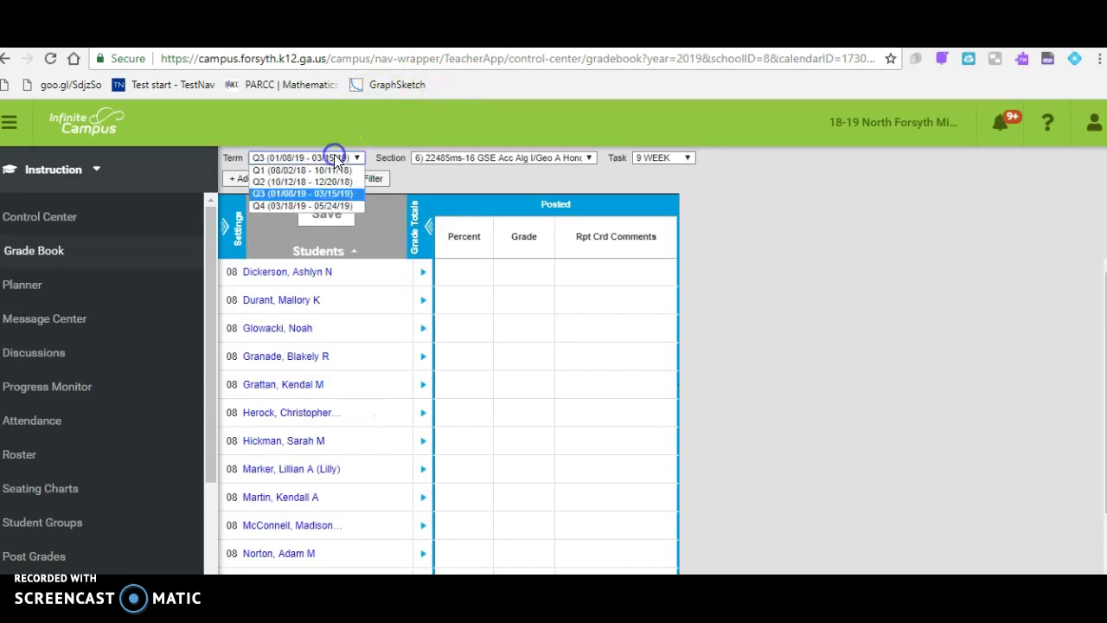
click(326, 206)
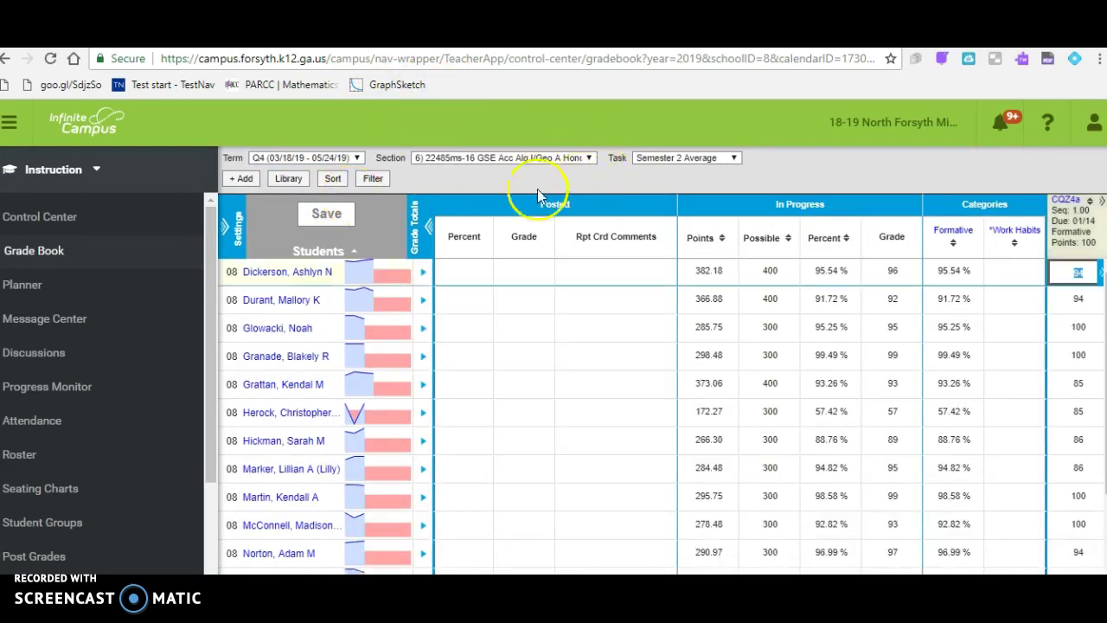
click(428, 226)
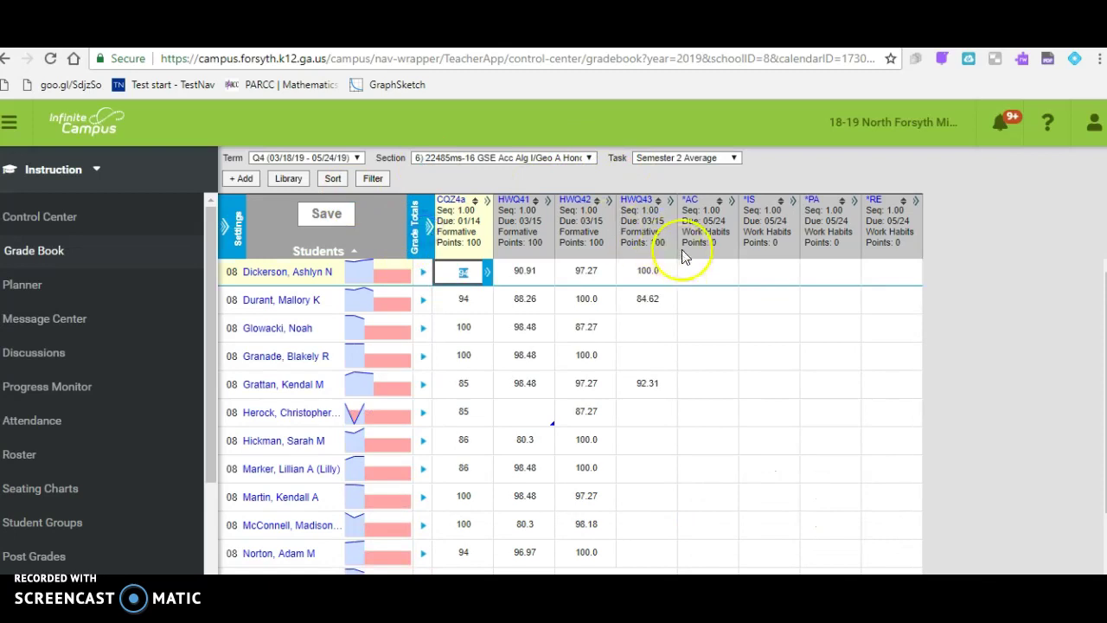
mouse_move(642, 206)
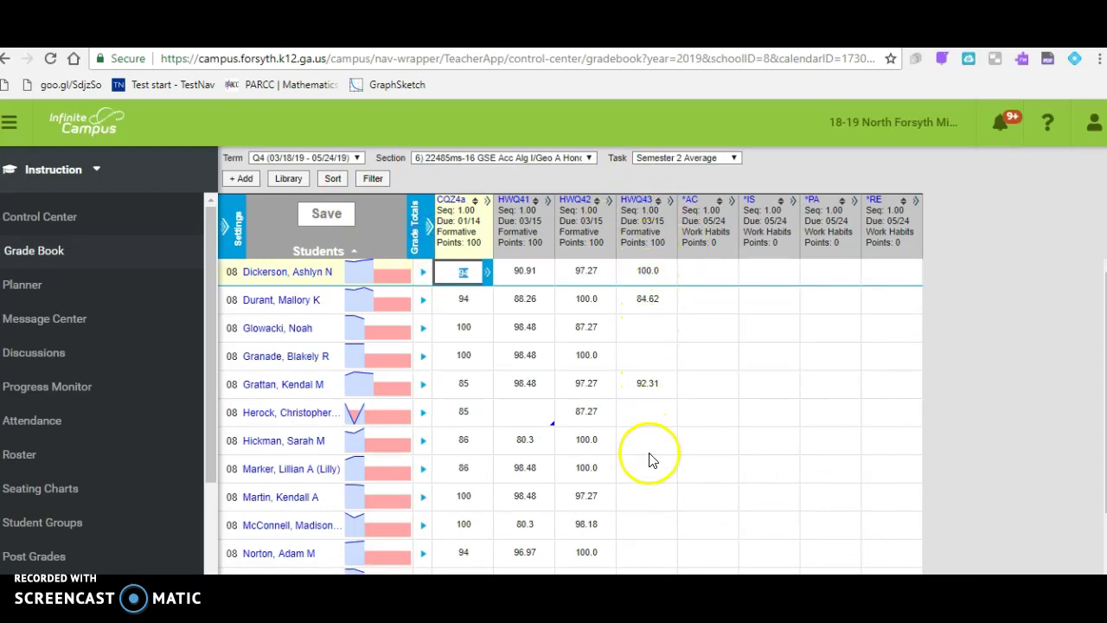
Flag the third listed student's blank HW Quiz 4-3 score as missing (M) and save the Grade Book
click(668, 339)
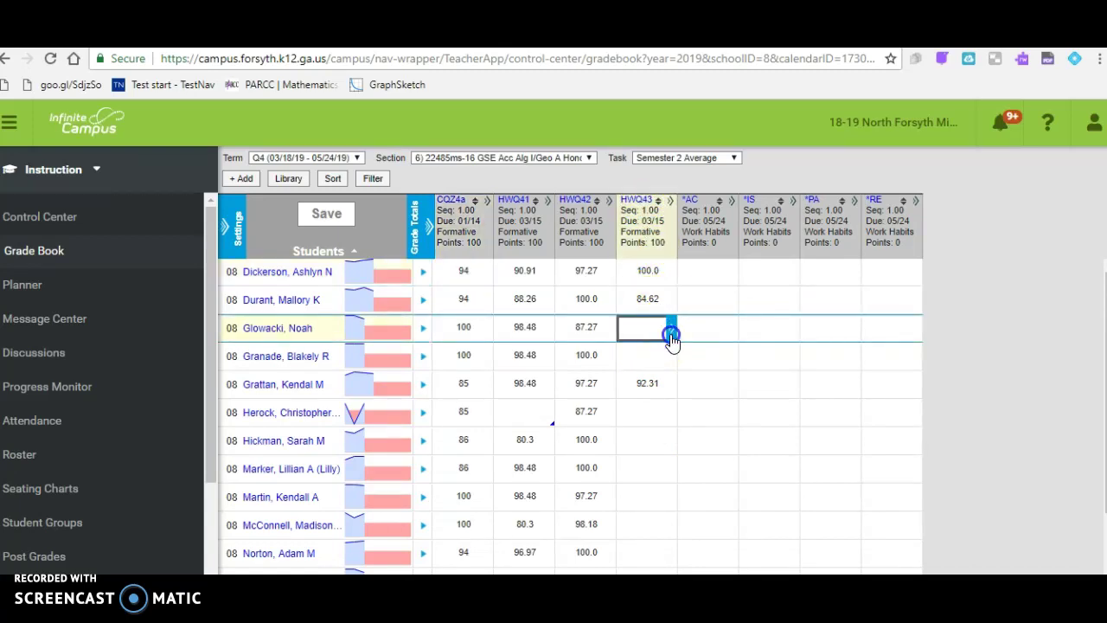
click(671, 335)
click(820, 328)
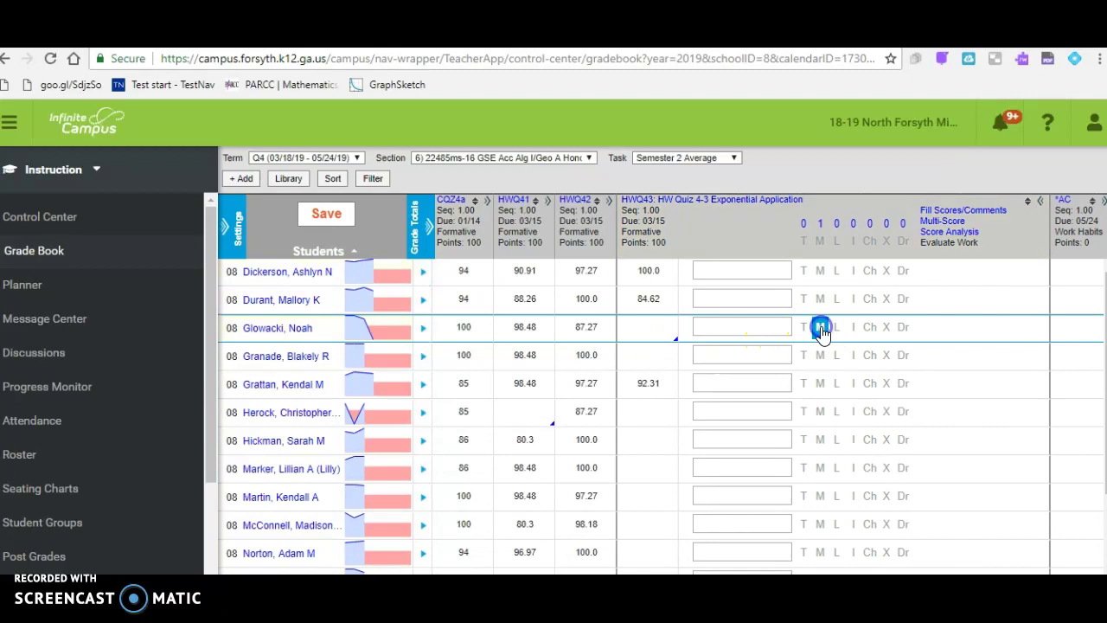
click(326, 215)
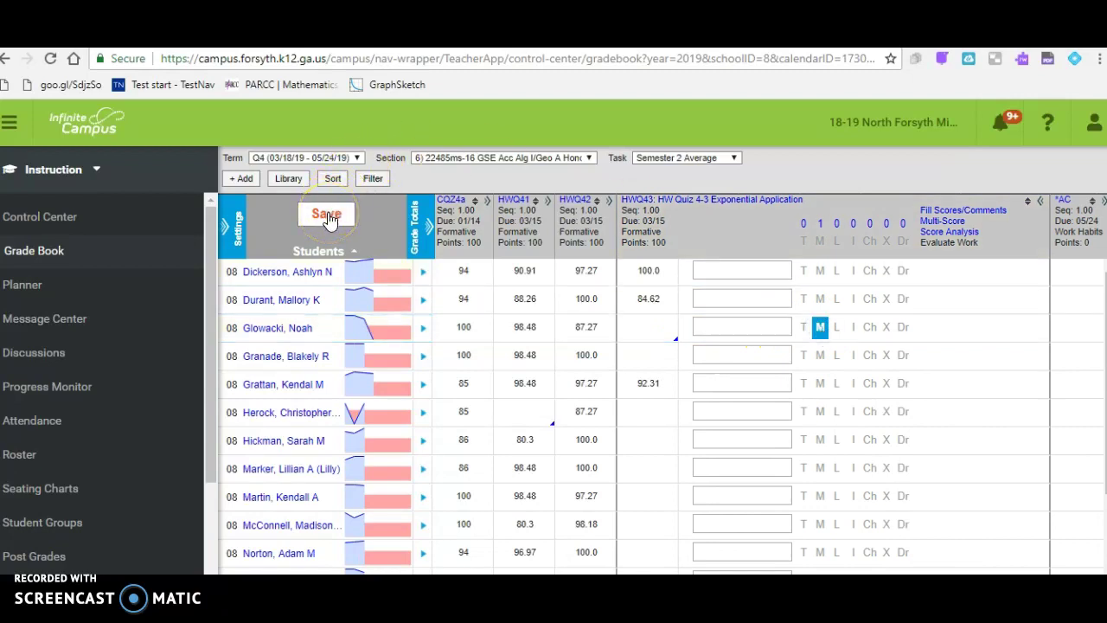